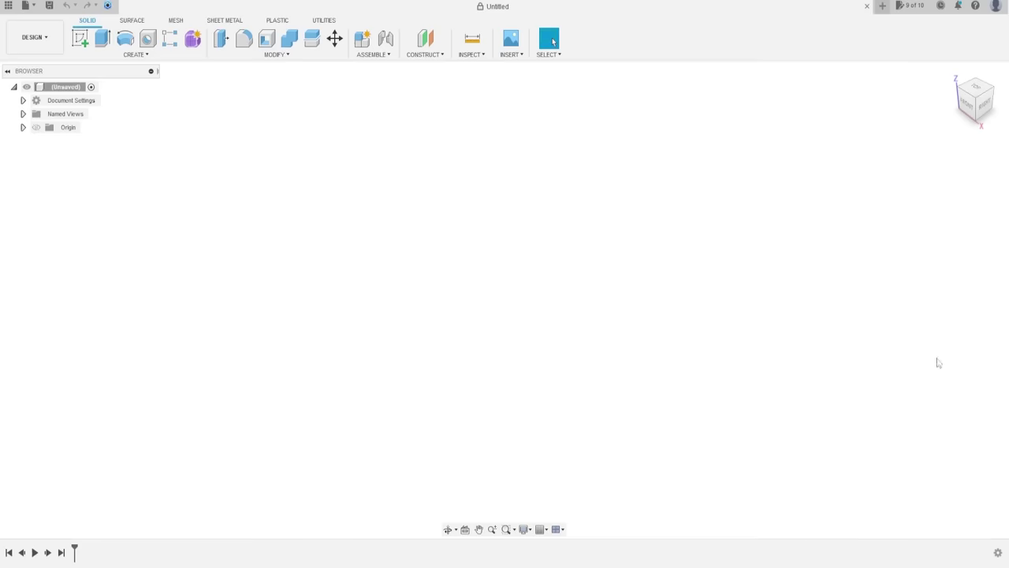
Step: Start a sketch on the front plane and show the Sketch Palette
left_click(80, 37)
left_click(530, 285)
key("l")
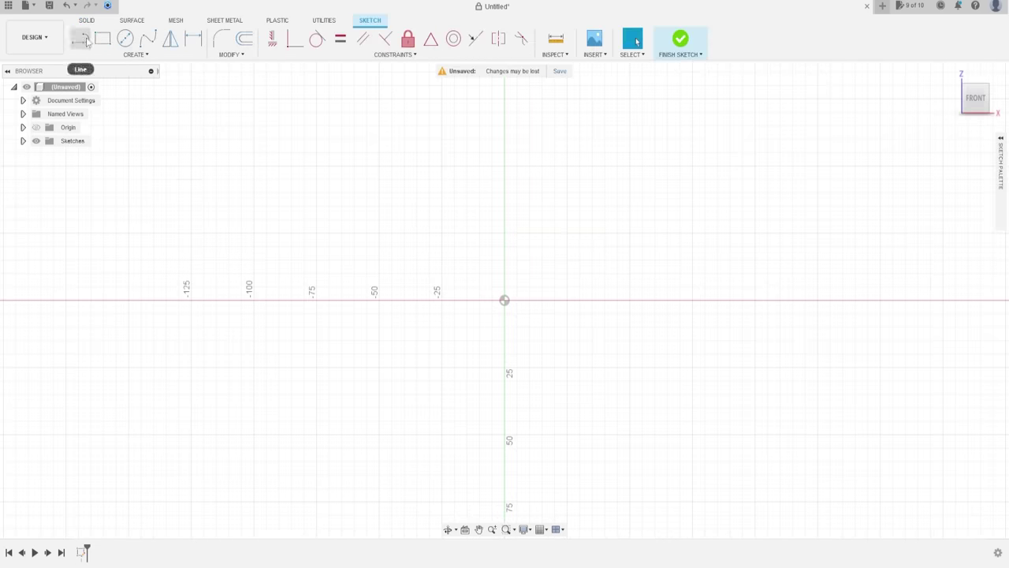
left_click(997, 154)
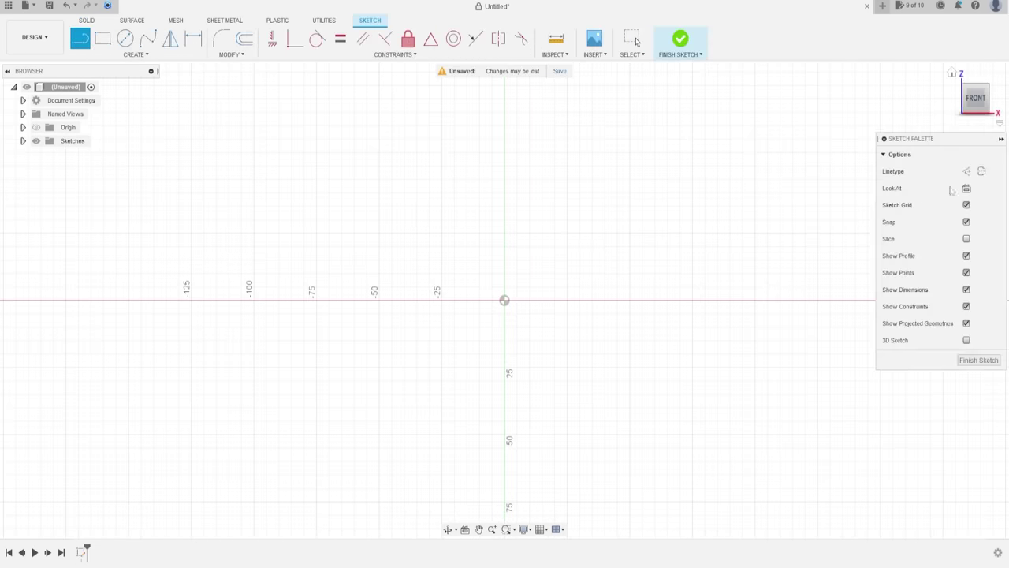
Step: Draw a 100 mm construction line along the x axis from -50, then begin a vertical line at the origin
left_click(378, 300)
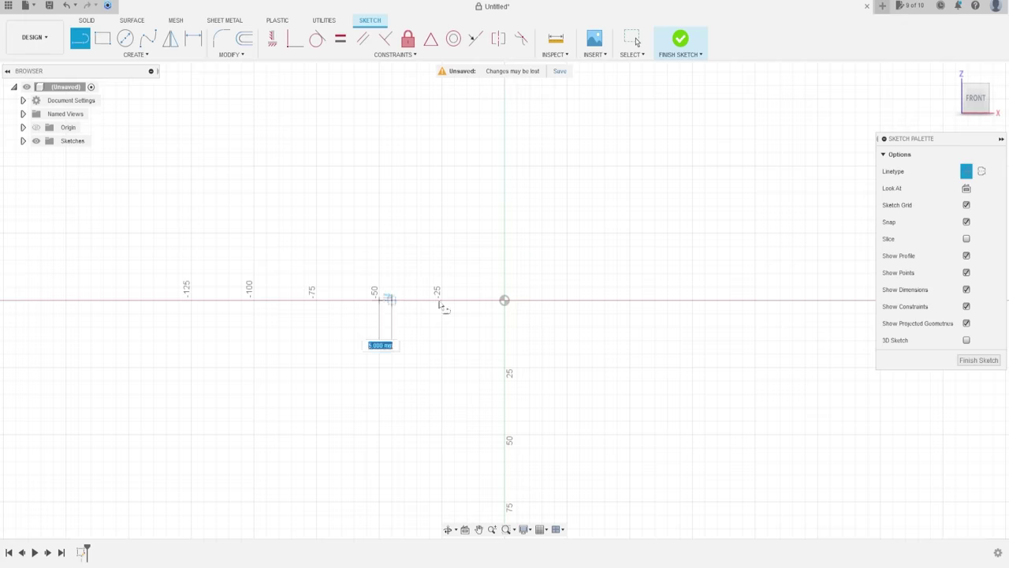
left_click(629, 300)
key("Escape")
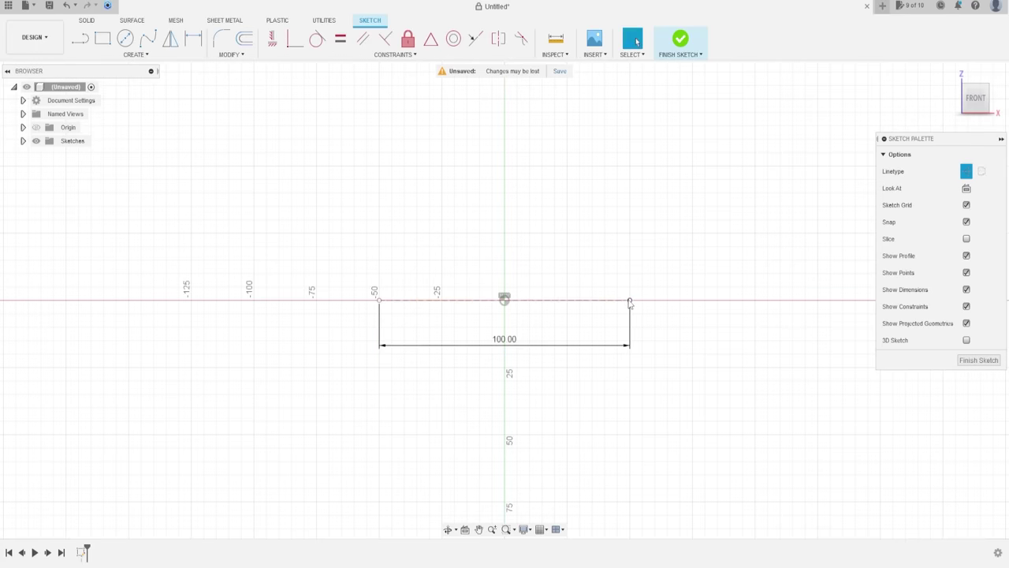
key("l")
left_click(504, 300)
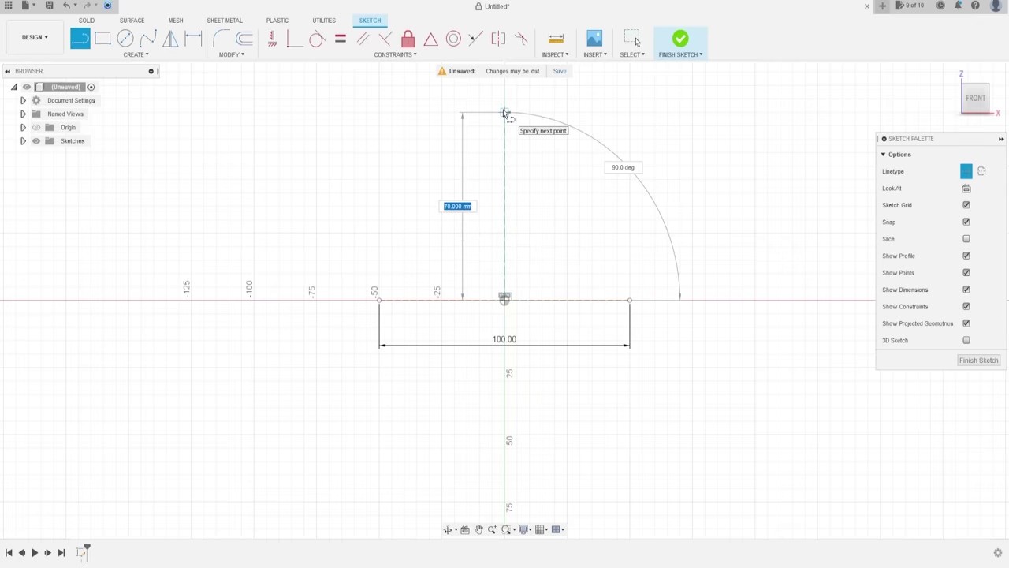
Step: Make the vertical construction line 120 mm long and move its dimension to the right
type("120")
key("Tab")
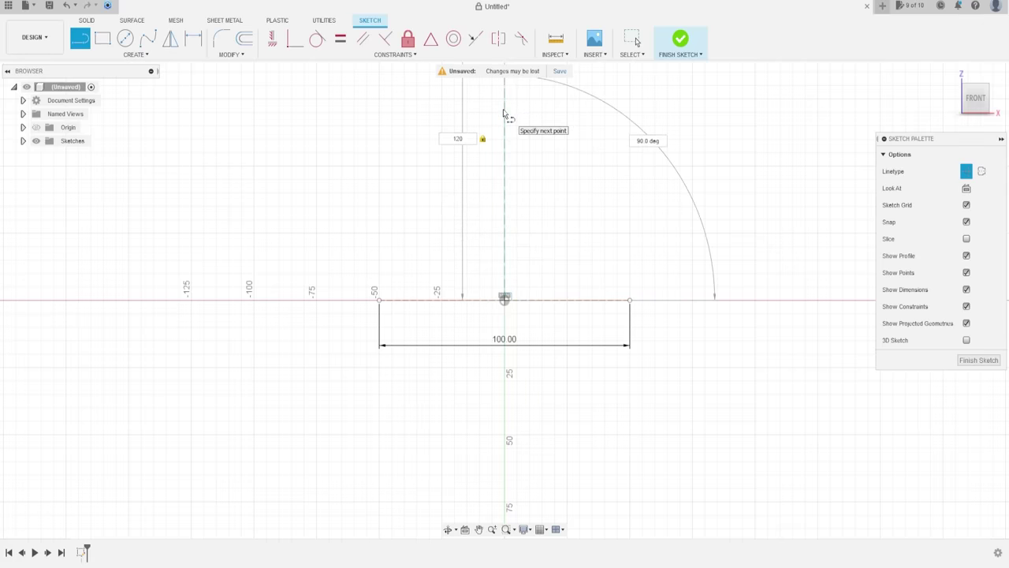
key("Return")
key("Escape")
scroll(503, 109, "down", 3)
middle_click_drag(509, 238, 505, 337)
left_click_drag(482, 243, 607, 227)
Step: Apply a MidPoint constraint so the 100 mm bottom line is centred on the origin
scroll(521, 290, "up", 2)
middle_click_drag(523, 341, 516, 322)
scroll(514, 321, "up", 1)
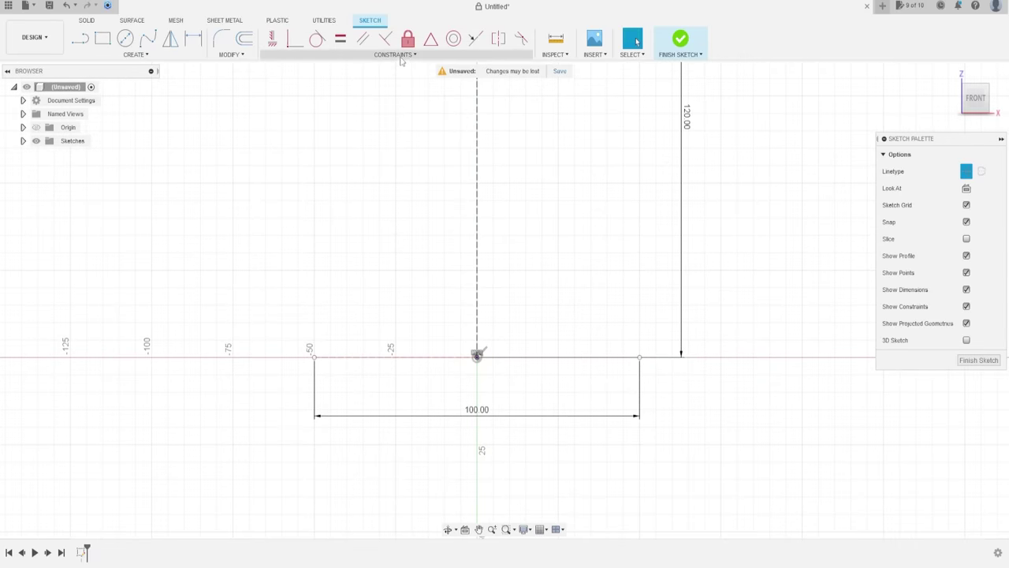
left_click(431, 43)
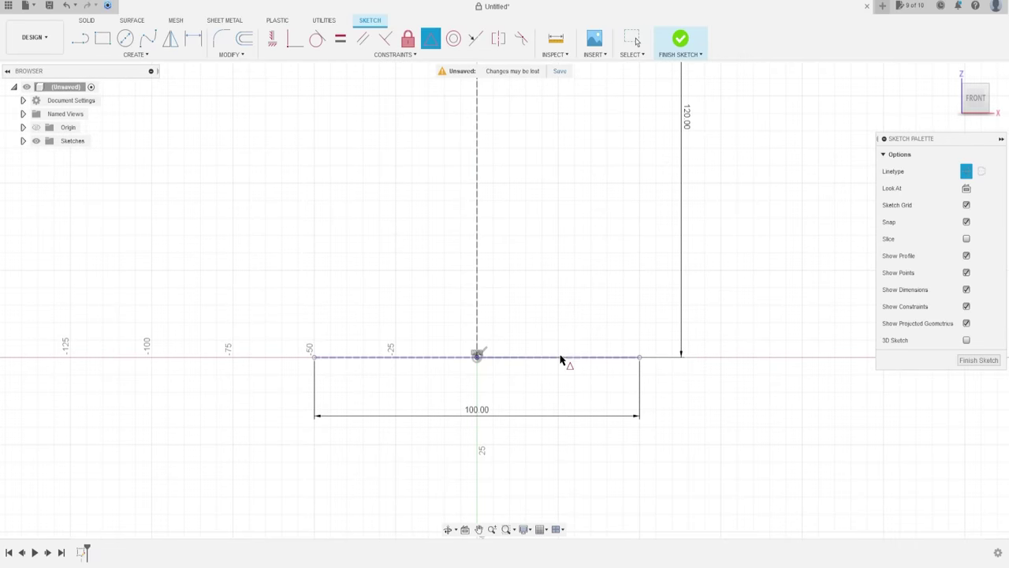
left_click(503, 357)
left_click(477, 356)
scroll(539, 341, "down", 3)
middle_click_drag(550, 257, 552, 286)
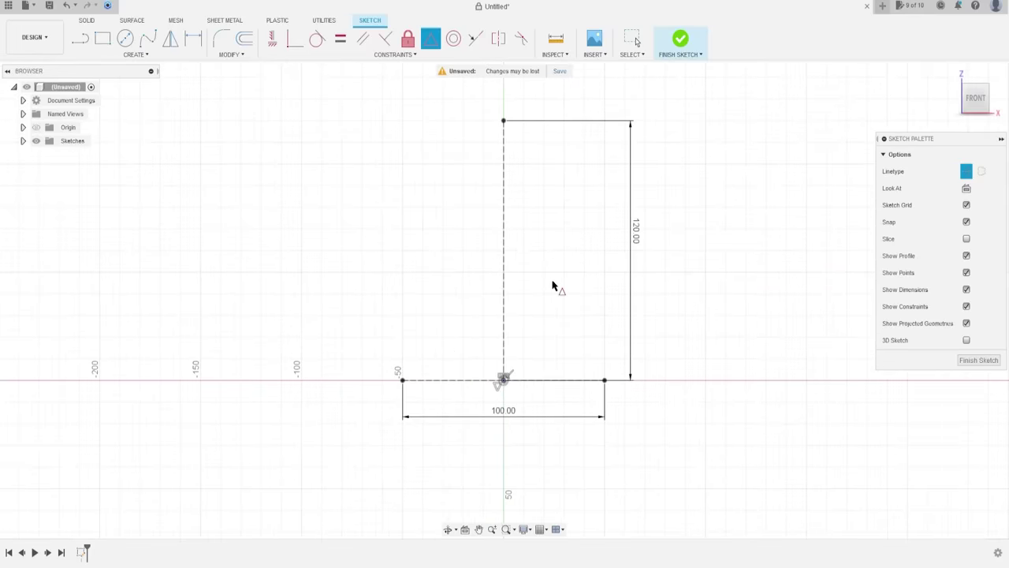
left_click(80, 38)
Step: Turn off construction linetype and draw a short vertical line above the 100 mm line's left end
left_click(967, 173)
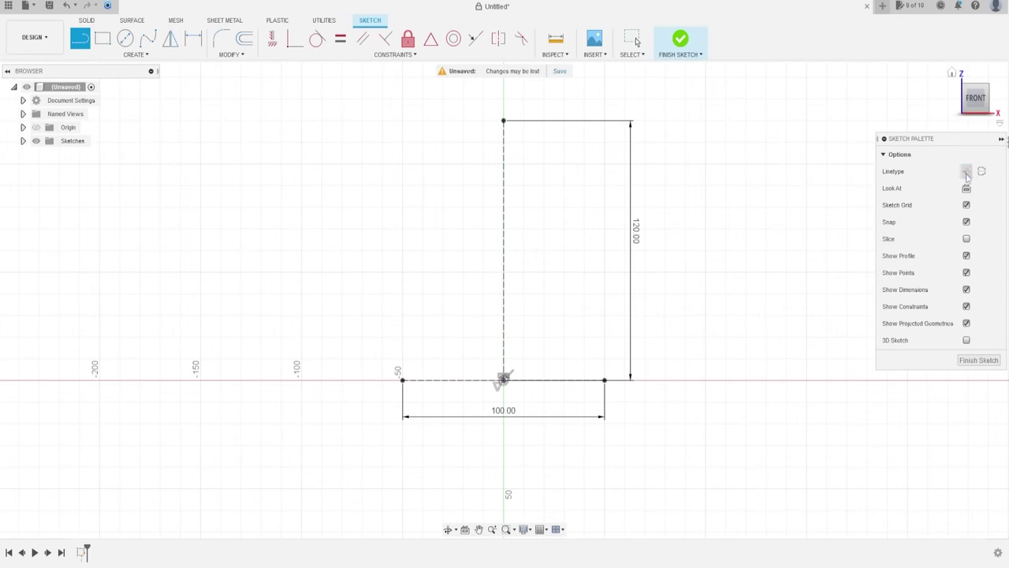
left_click(402, 294)
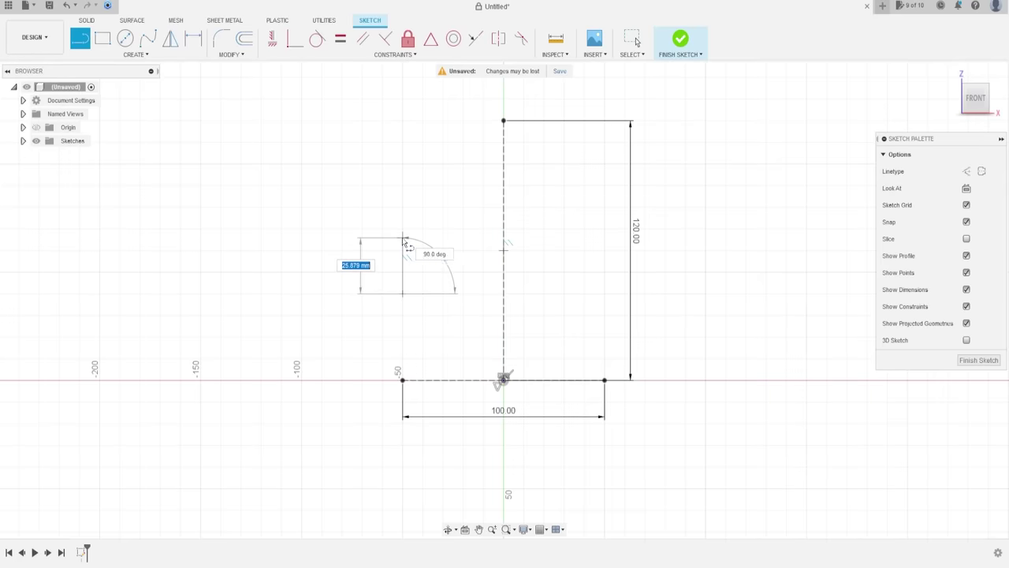
left_click(404, 229)
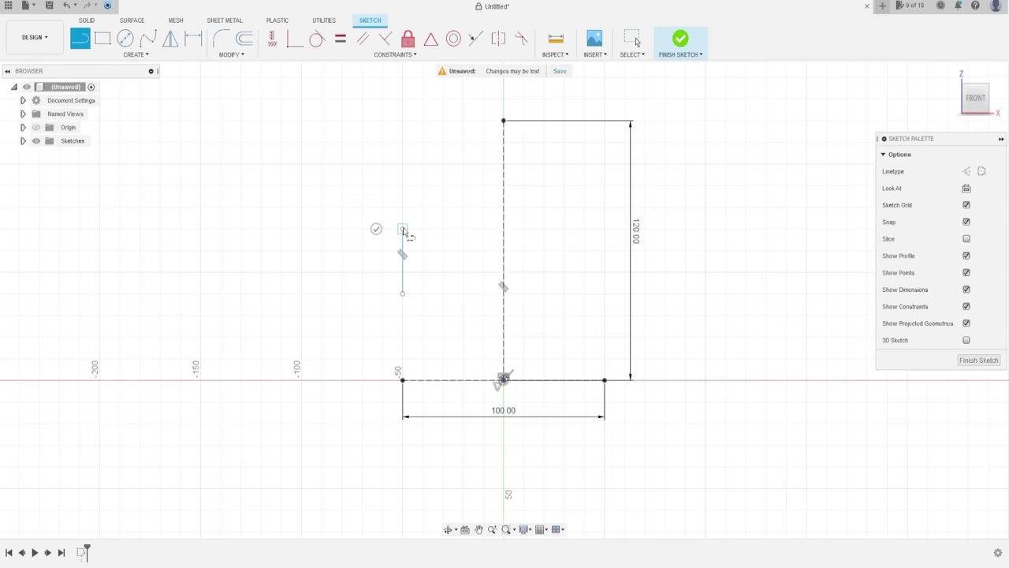
key("Escape")
Step: Dimension the step height to 35 mm and the overall outline height to 67 mm from the bottom line
left_click(194, 38)
left_click(402, 295)
left_click(411, 381)
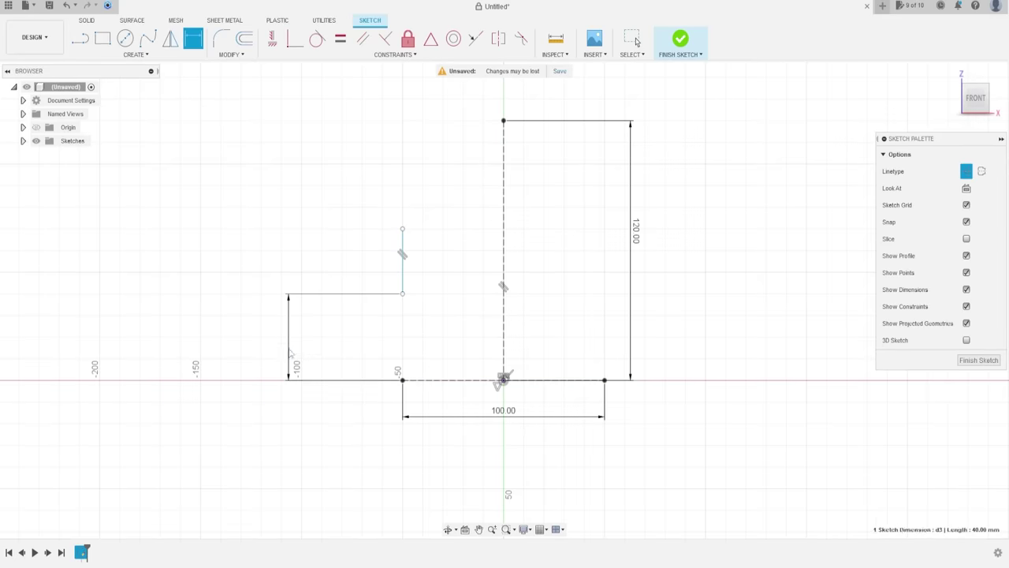
left_click(289, 351)
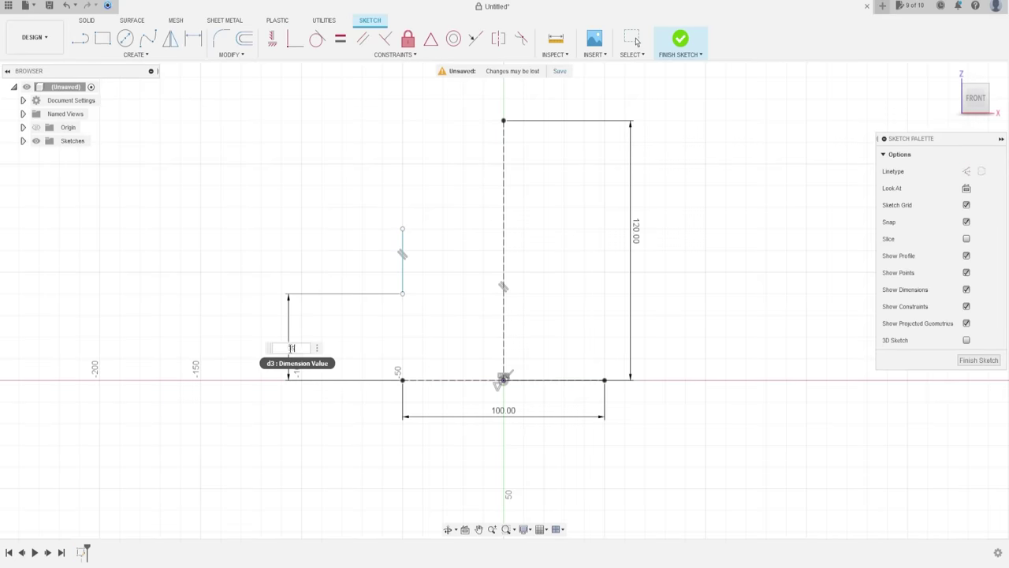
key("Return")
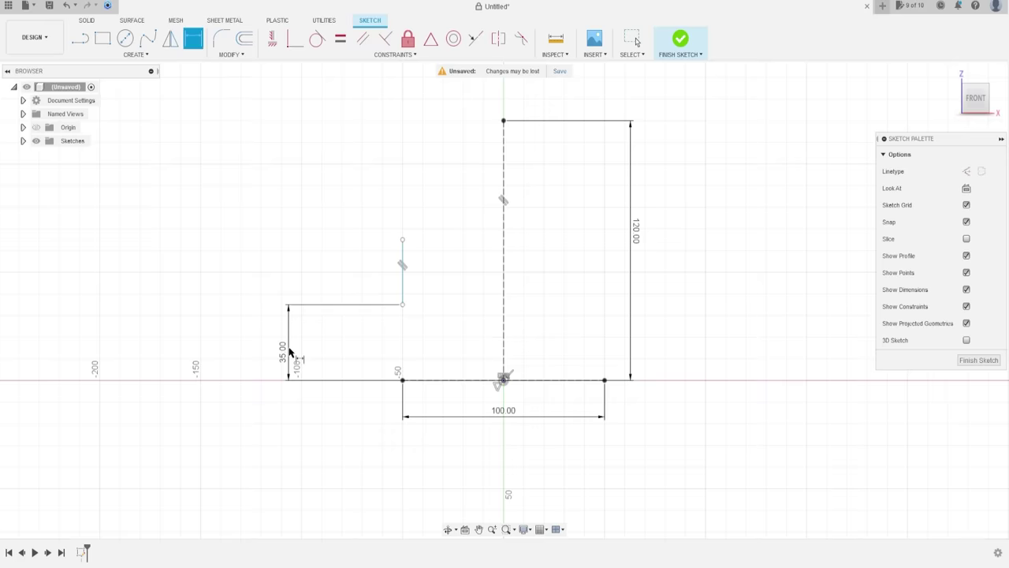
left_click(402, 240)
left_click(441, 381)
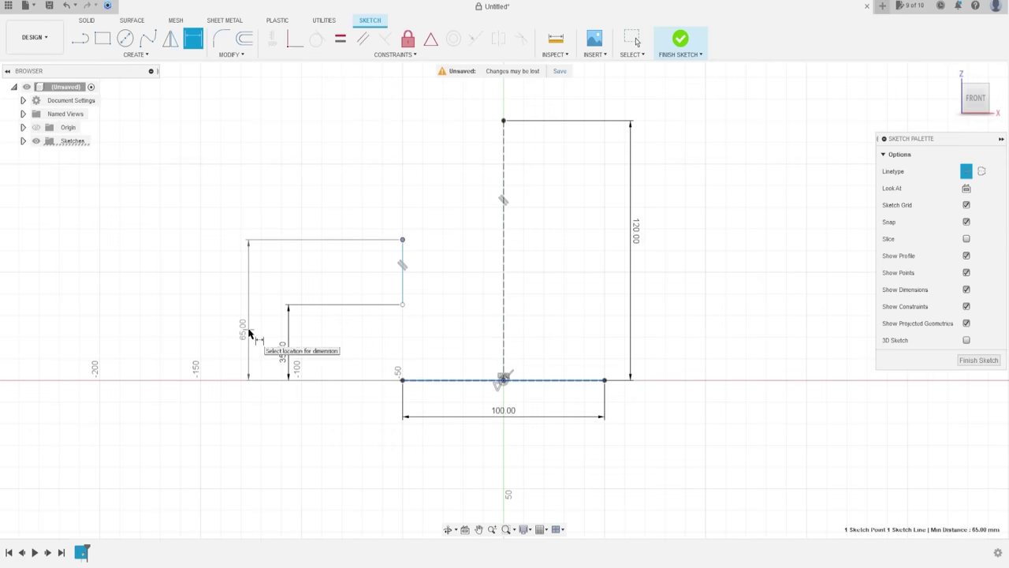
left_click(245, 330)
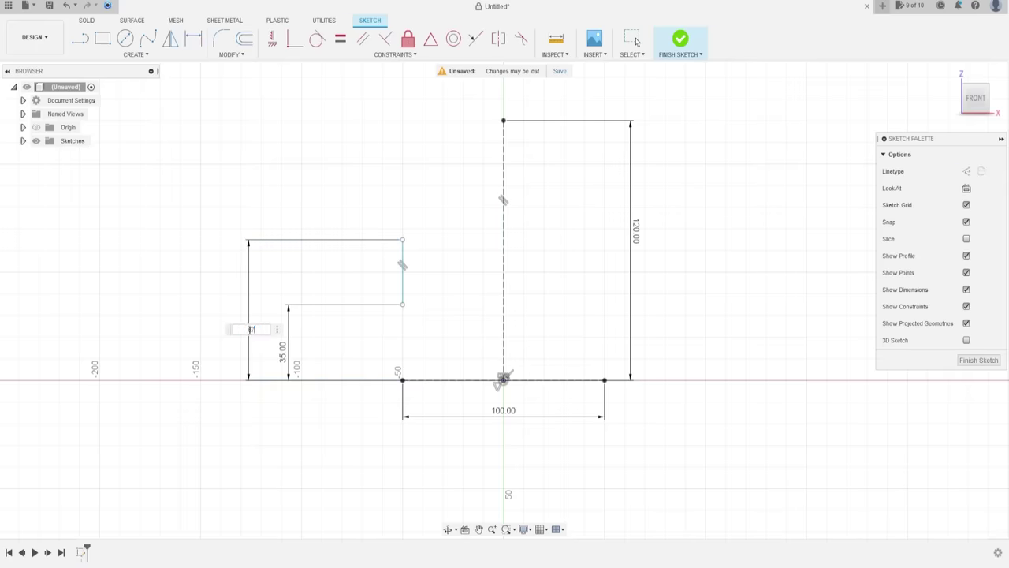
type("67")
key("Return")
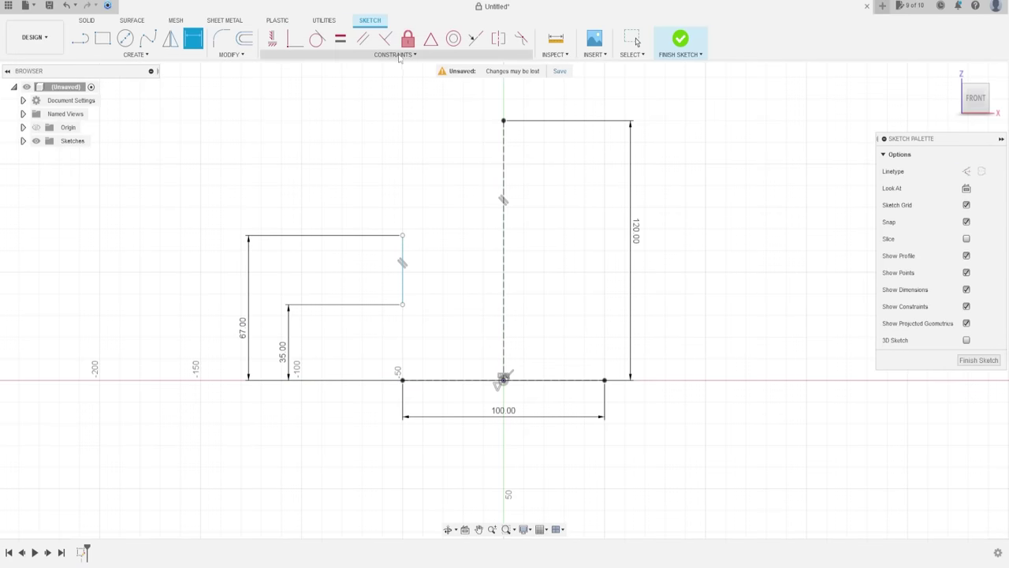
Step: Vertically align the step's lower endpoint with the 100 mm line's end
left_click(272, 38)
scroll(370, 306, "up", 3)
left_click(420, 302)
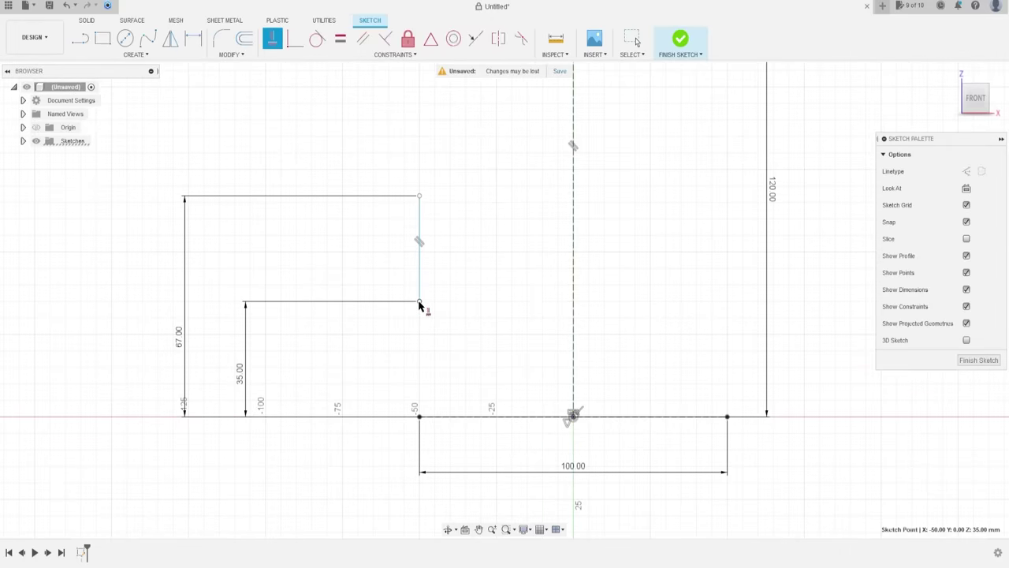
left_click(421, 418)
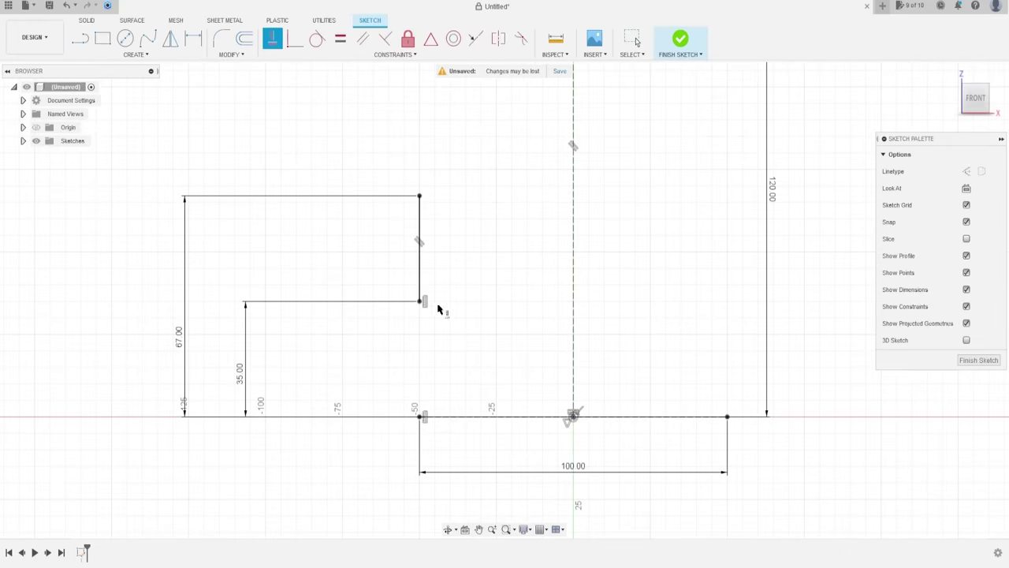
scroll(449, 284, "down", 3)
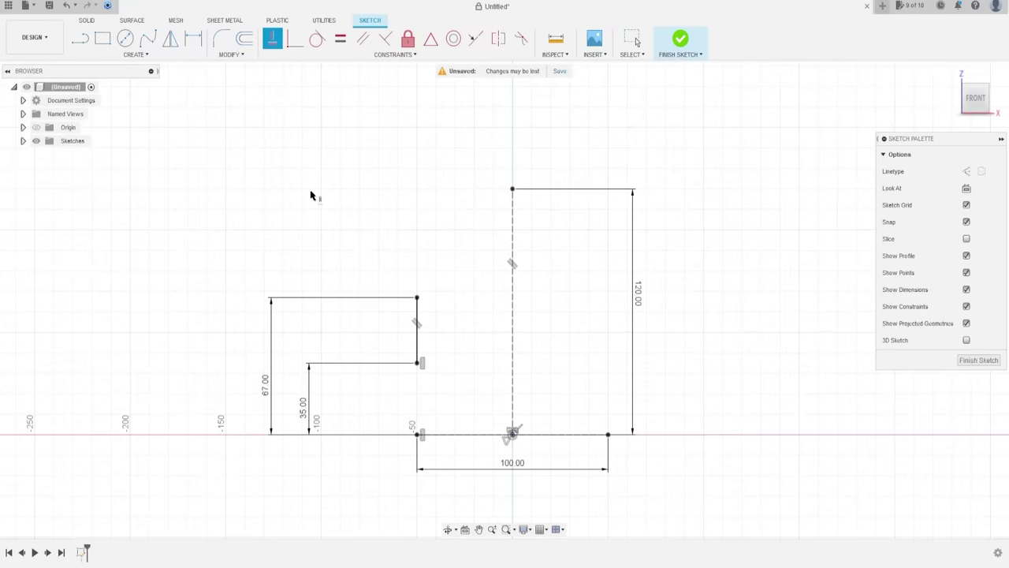
left_click(80, 39)
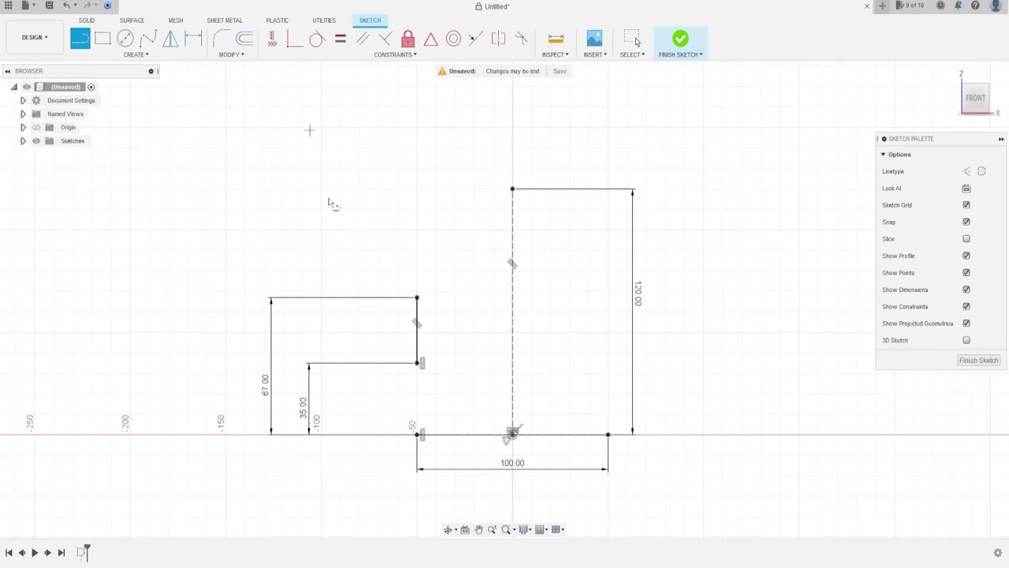
Step: Draw the sloped rim segments from the step corner up to the rim's top horizontal edge
left_click(417, 299)
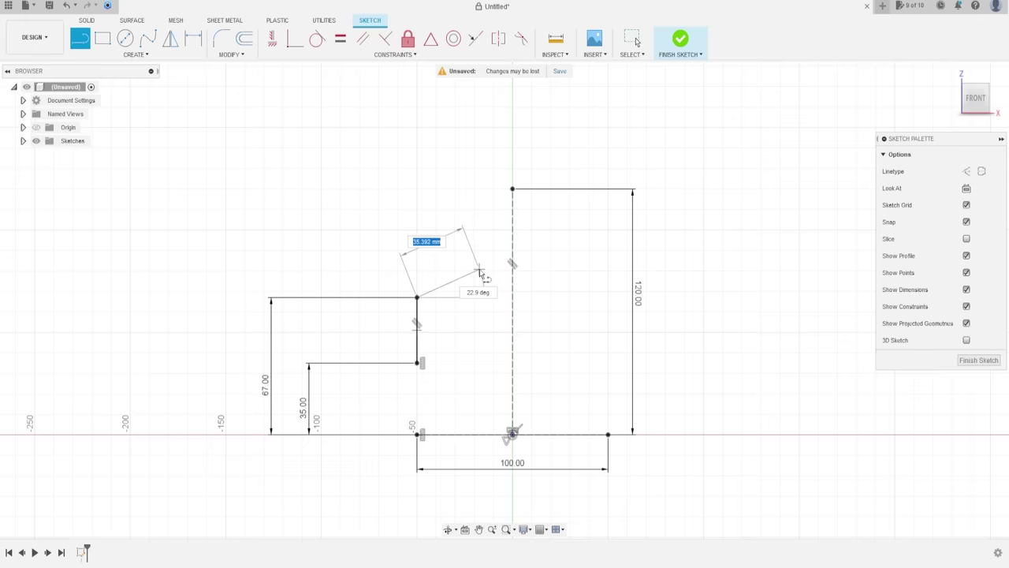
left_click(480, 271)
left_click(480, 254)
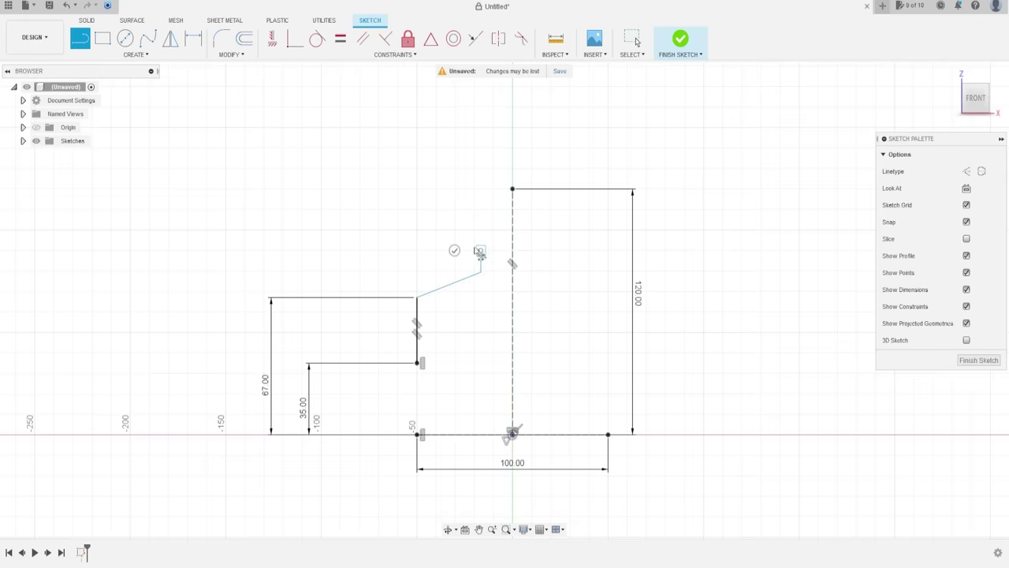
left_click(433, 221)
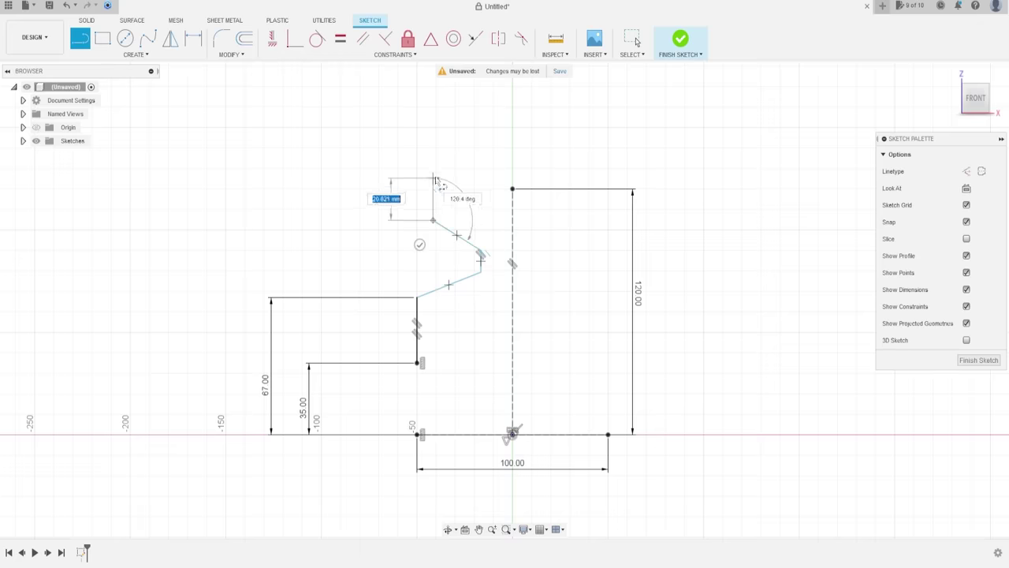
left_click(432, 170)
left_click(456, 170)
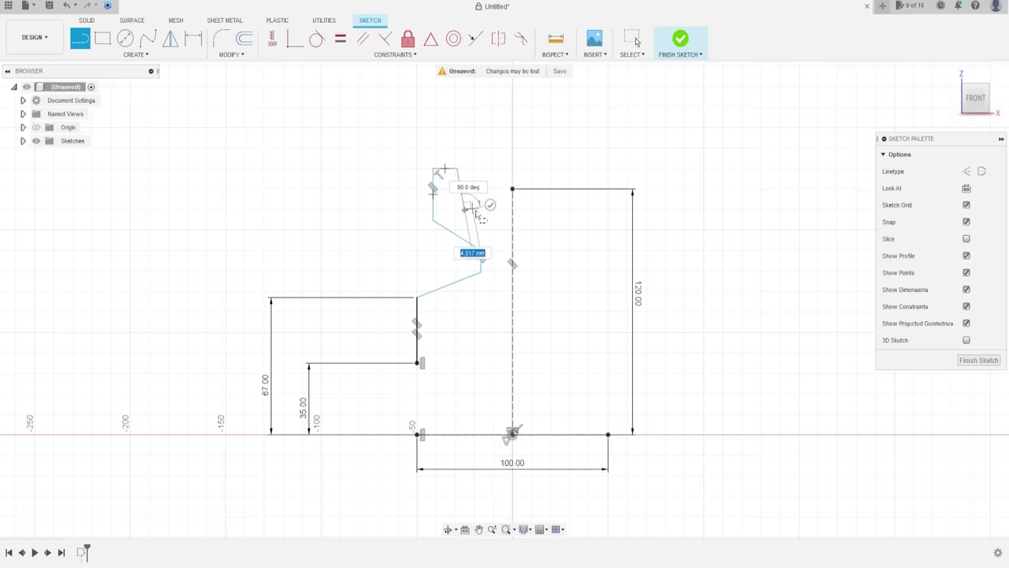
Step: Draw the V-groove sides and flat bottom, ending the outline on the centre axis
left_click(466, 208)
left_click(482, 207)
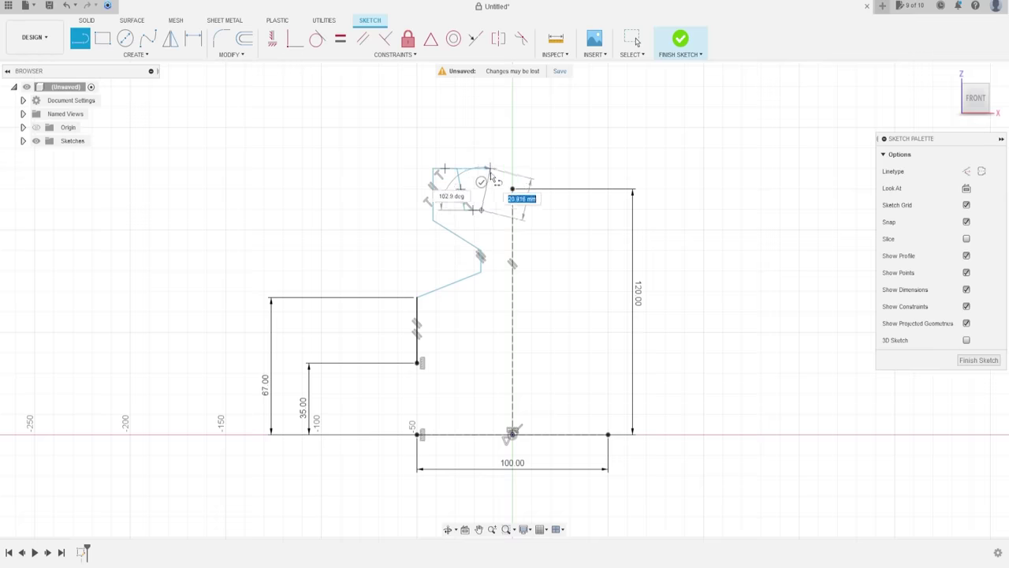
left_click(493, 168)
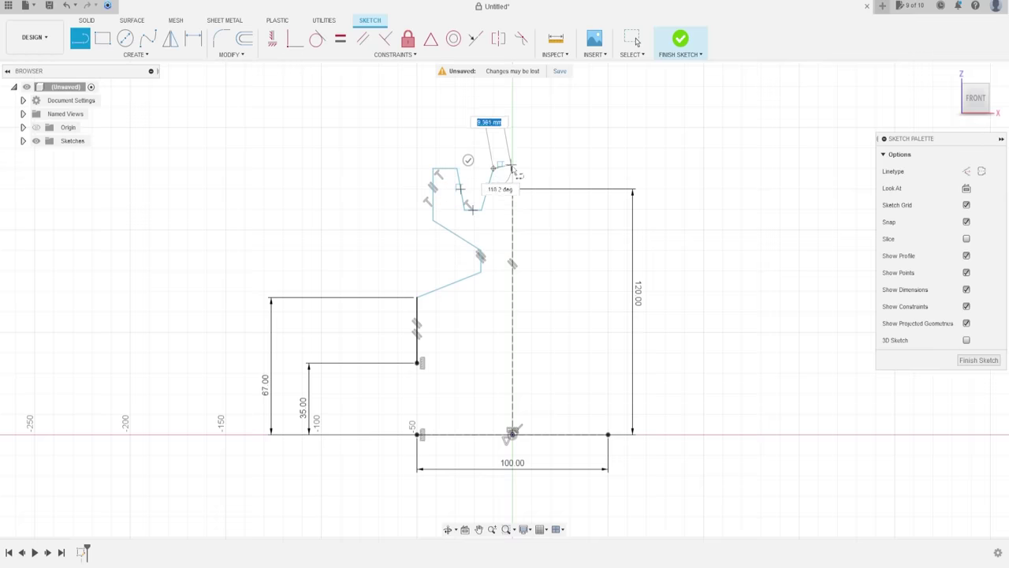
scroll(510, 172, "up", 4)
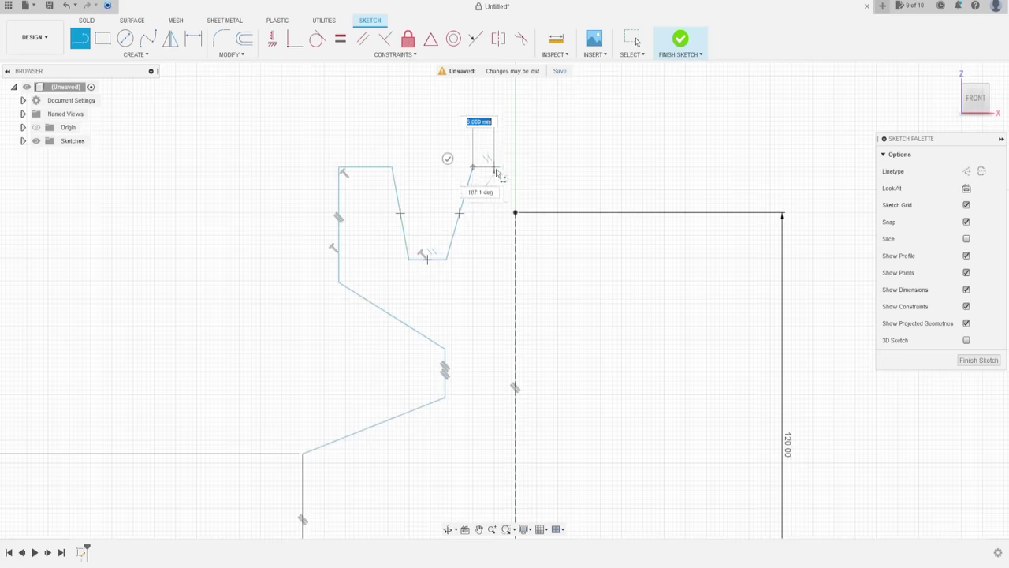
left_click(510, 168)
scroll(512, 178, "down", 3)
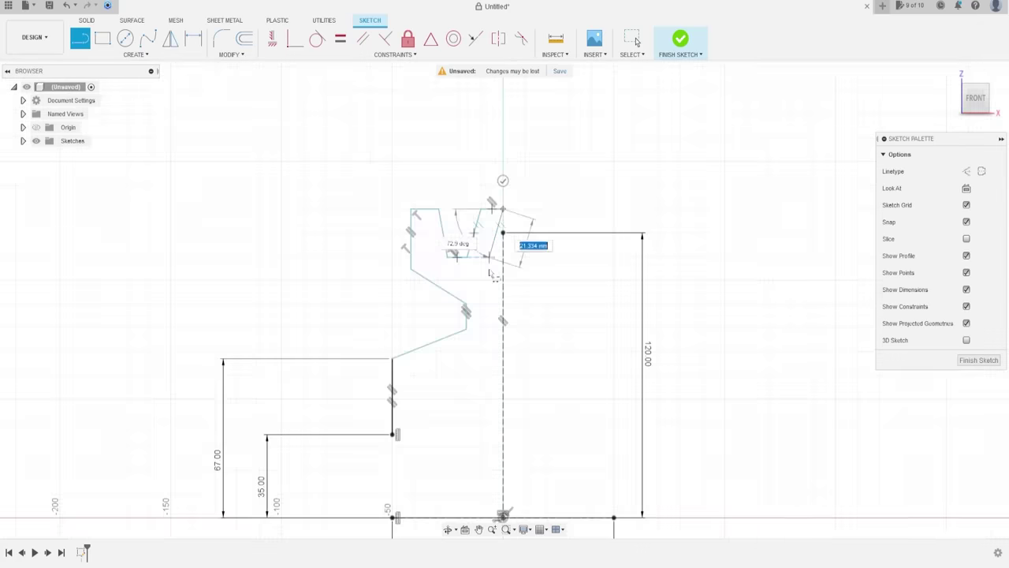
key("Escape")
scroll(439, 355, "down", 2)
middle_click_drag(439, 355, 437, 280)
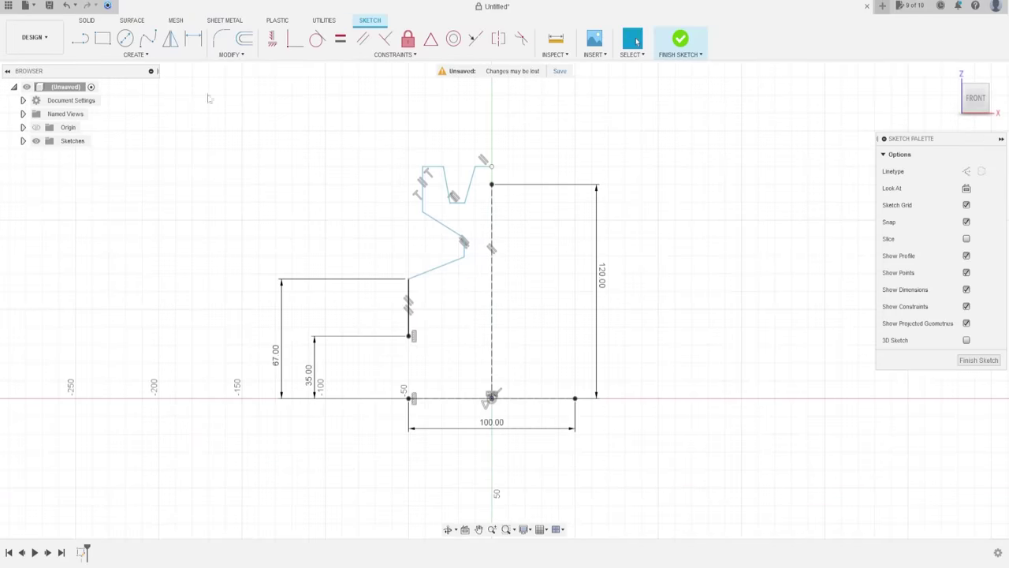
left_click(193, 38)
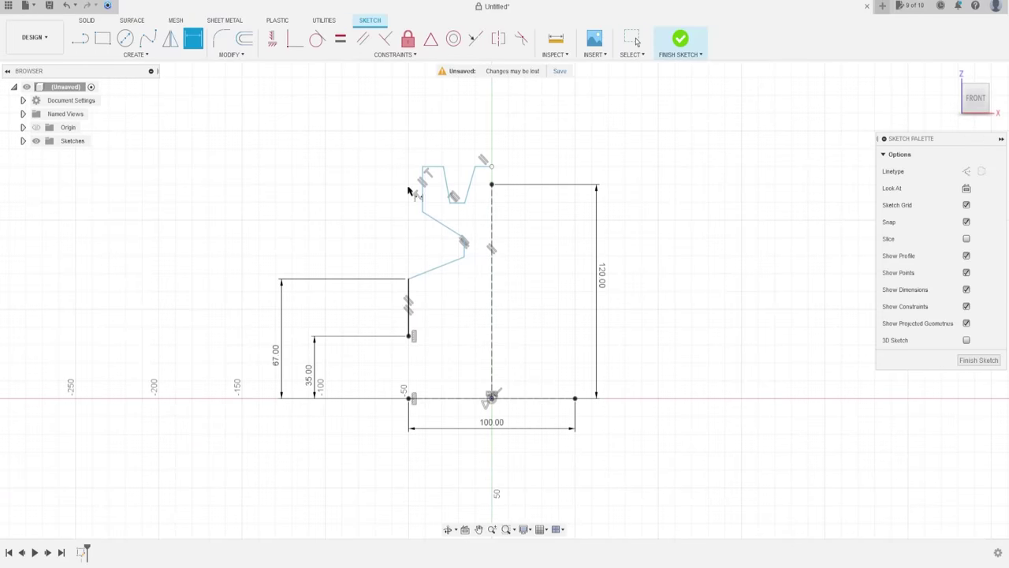
Step: Dimension the step end 77 mm above the base and the short vertical line 10 mm from the centre line
left_click(455, 261)
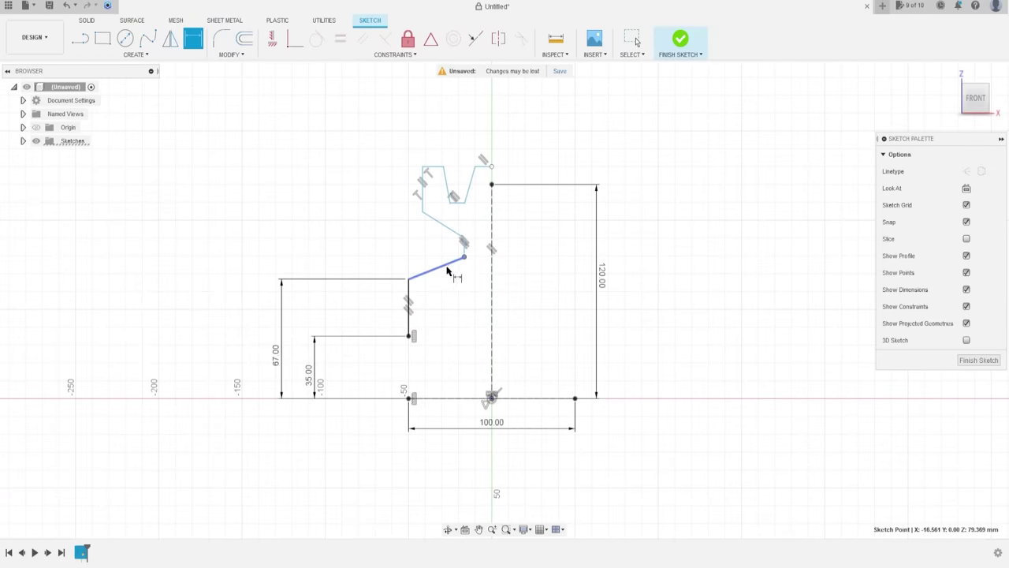
left_click(443, 398)
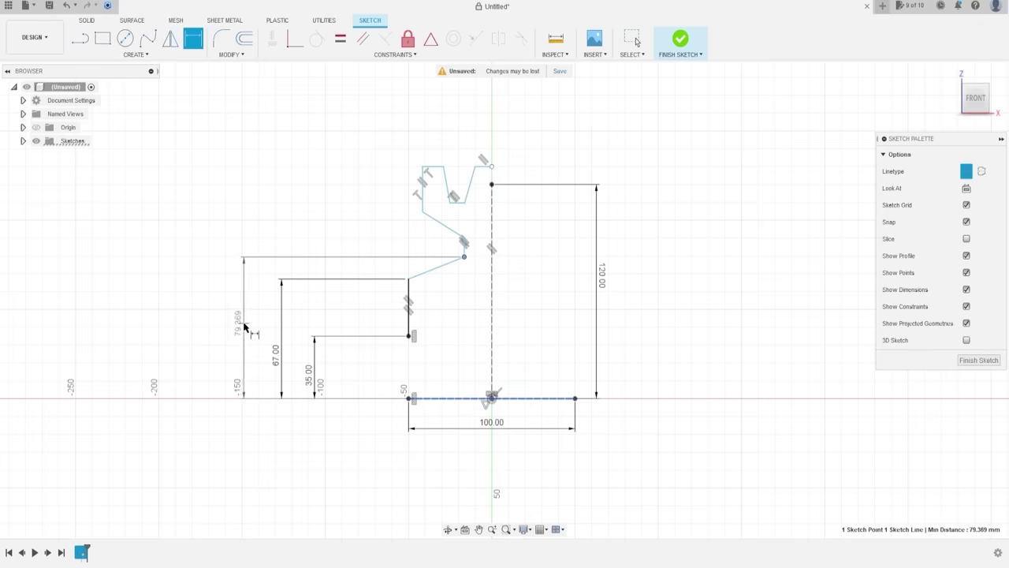
left_click(244, 323)
type("72")
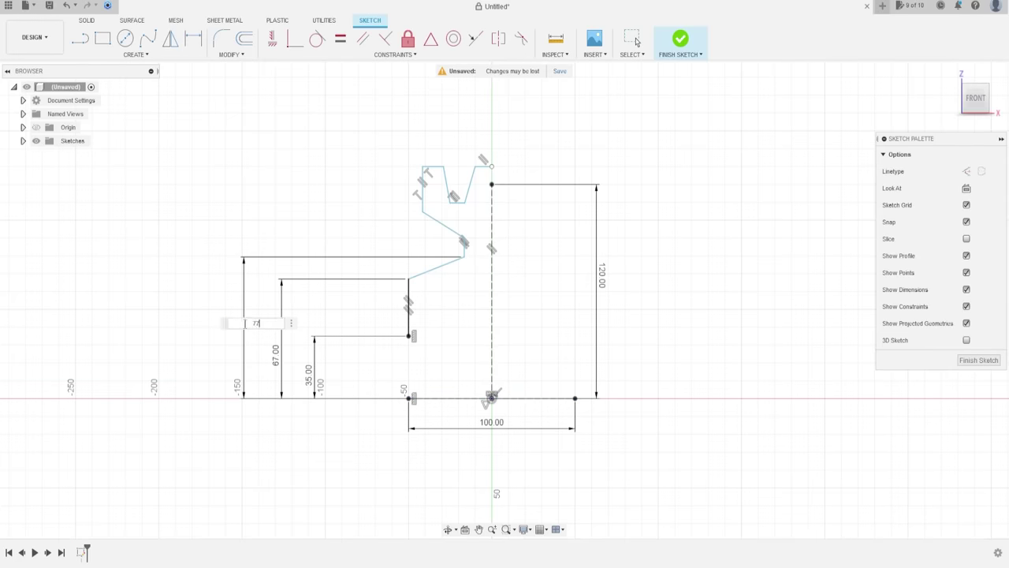
key("Return")
left_click(453, 251)
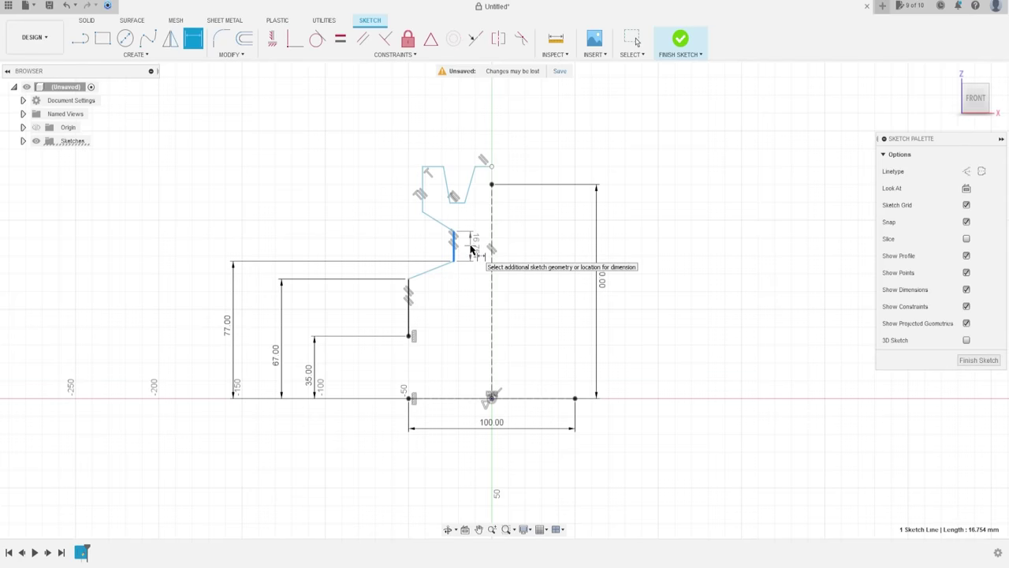
left_click(490, 251)
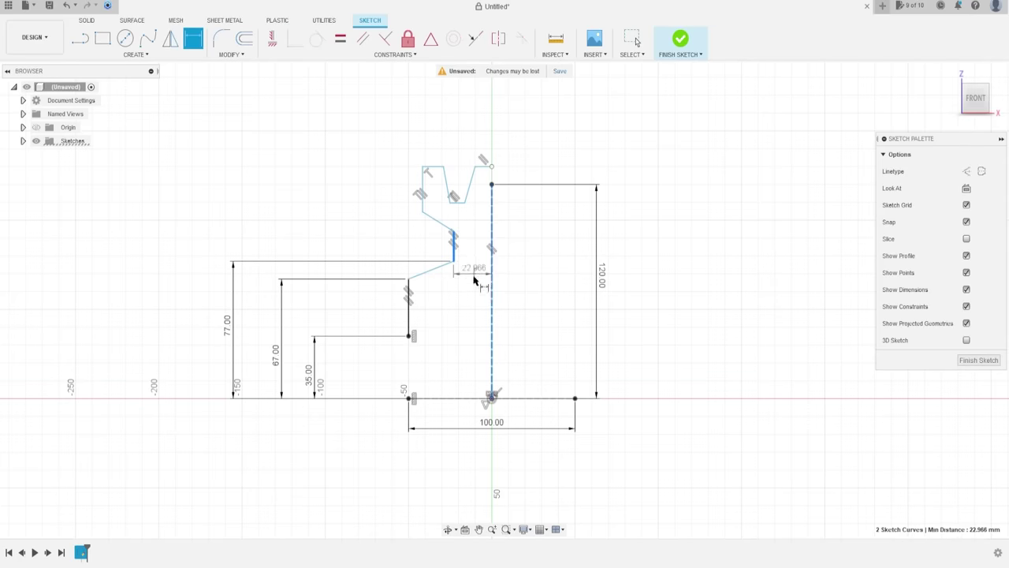
left_click(481, 284)
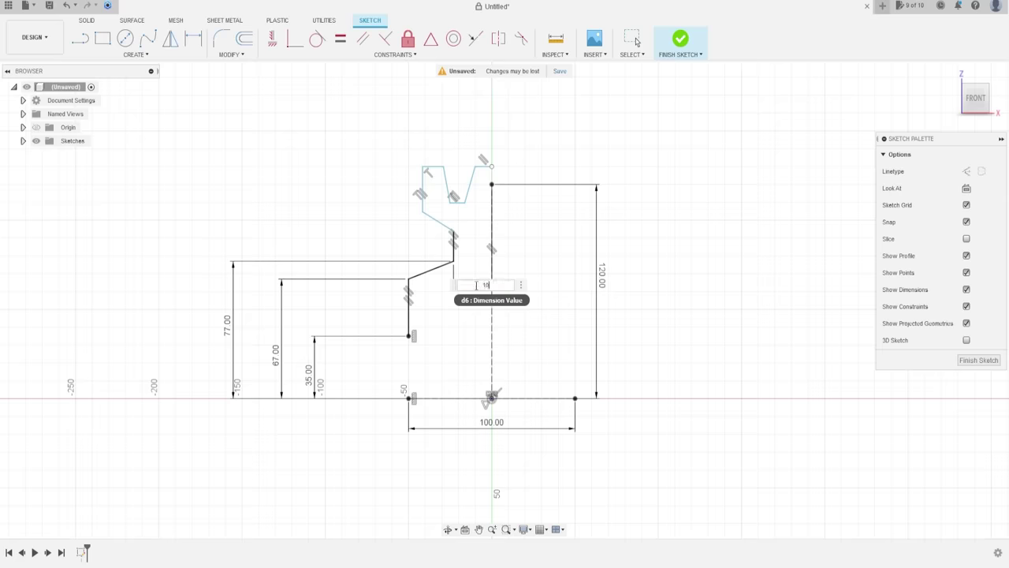
type("10")
key("Return")
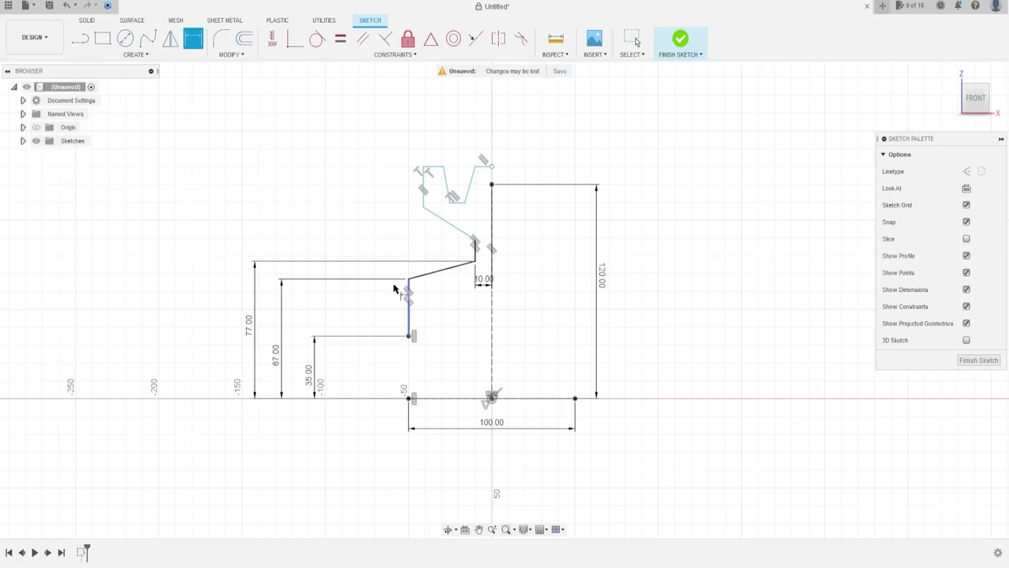
Step: Add 86 mm and 96 mm height dimensions, moving the 86 label clear of the 96 one
left_click(476, 240)
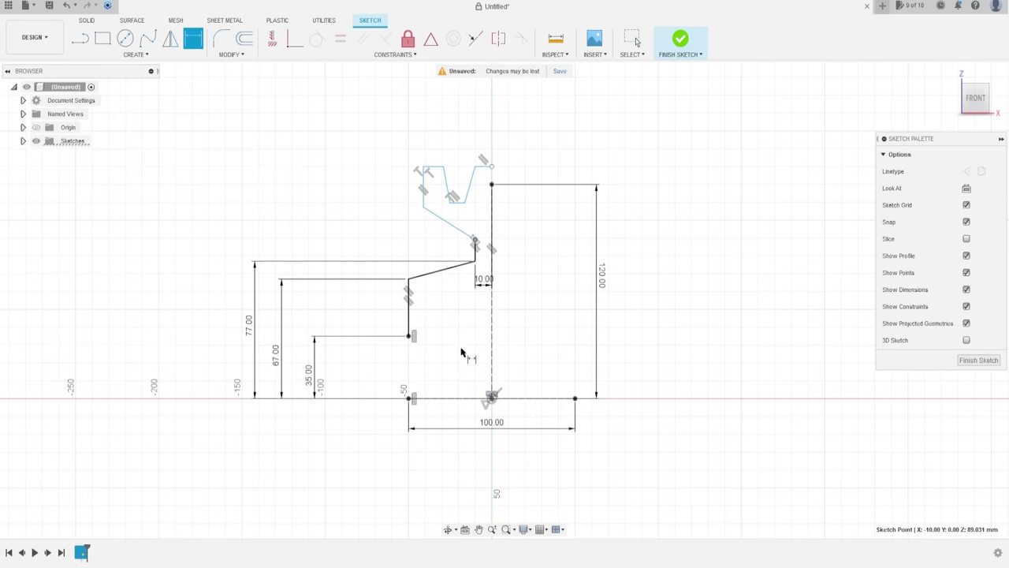
left_click(461, 400)
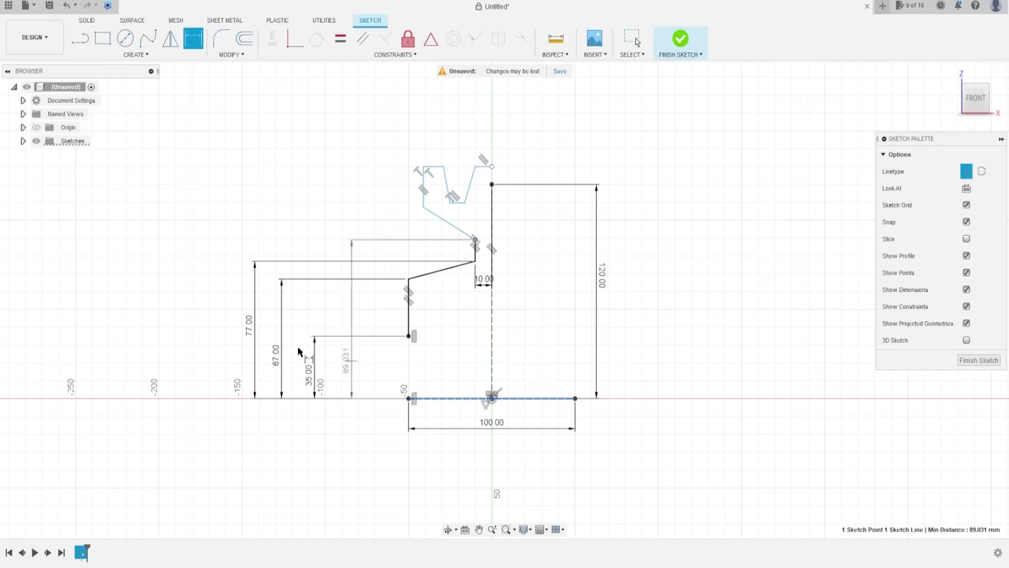
left_click(219, 337)
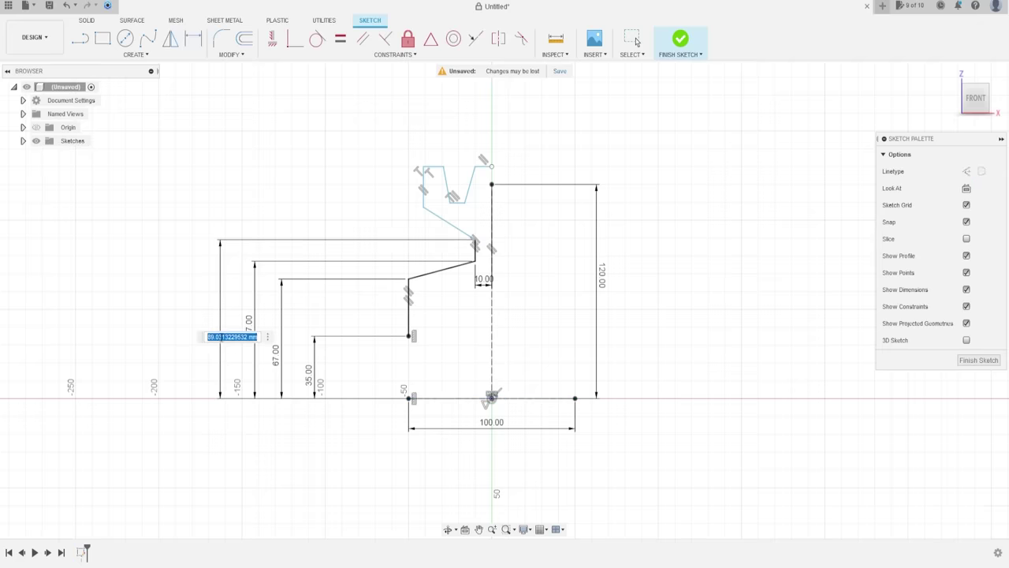
type("86")
key("Return")
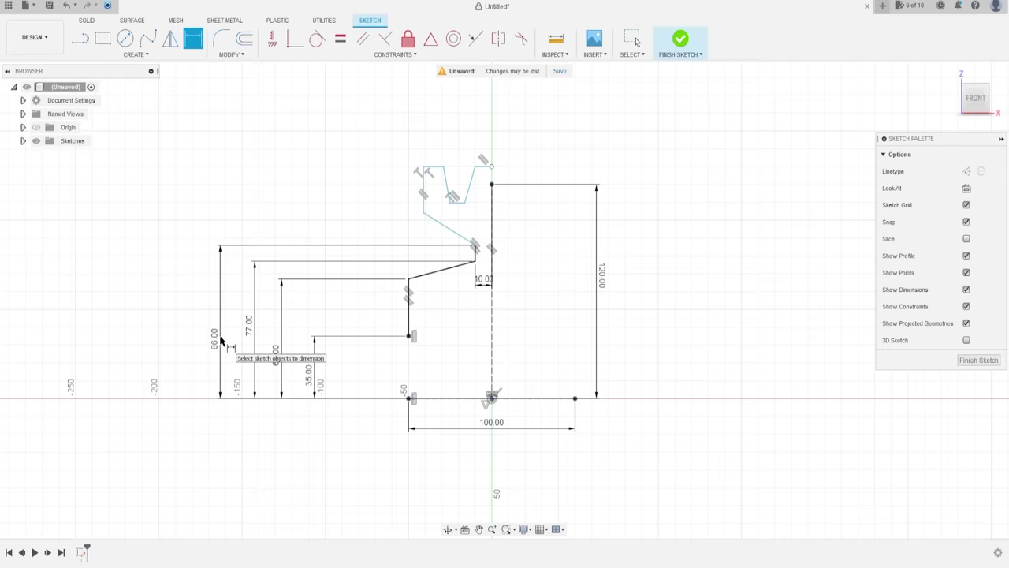
left_click(424, 214)
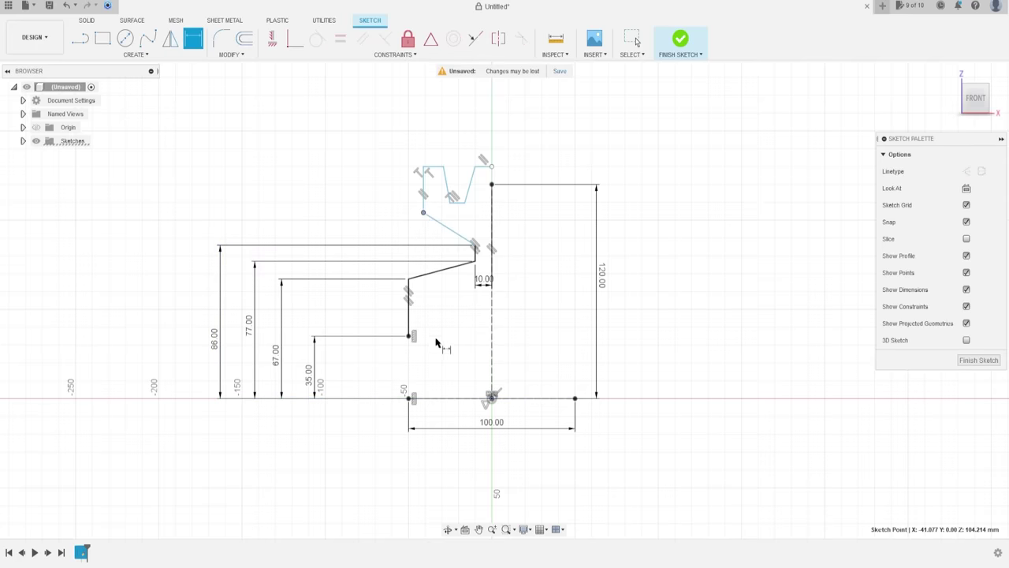
left_click(449, 399)
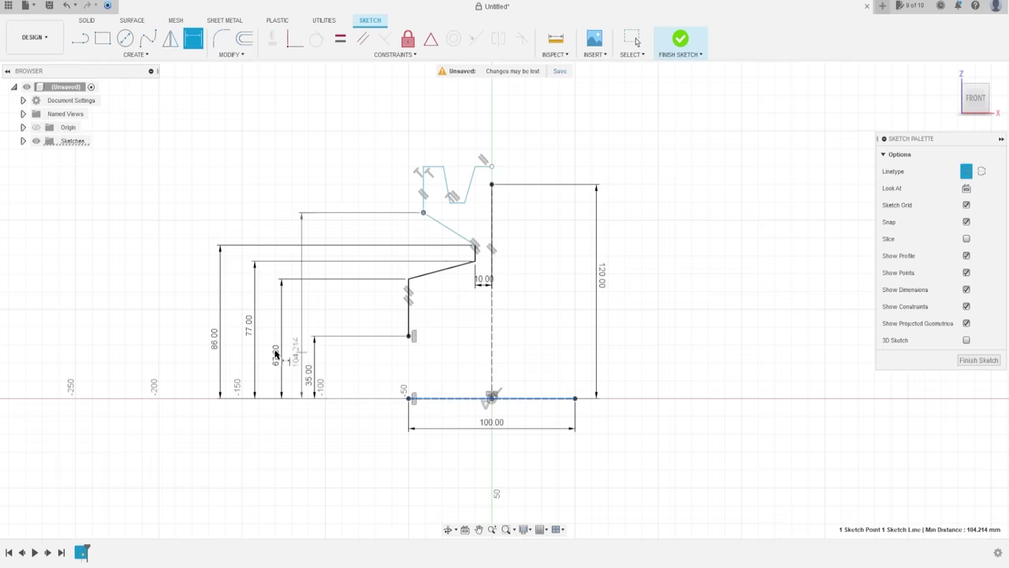
left_click(195, 330)
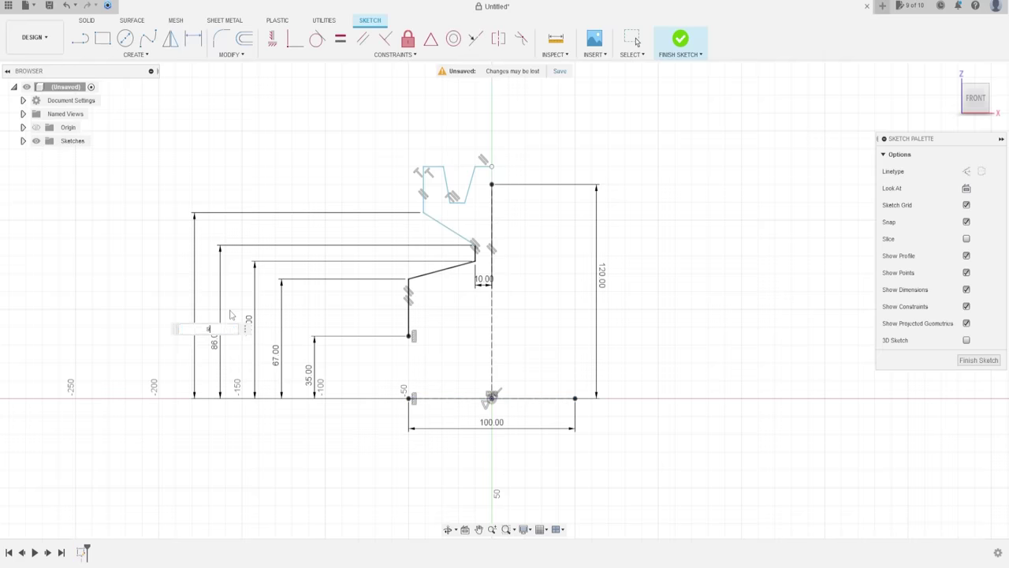
key("Return")
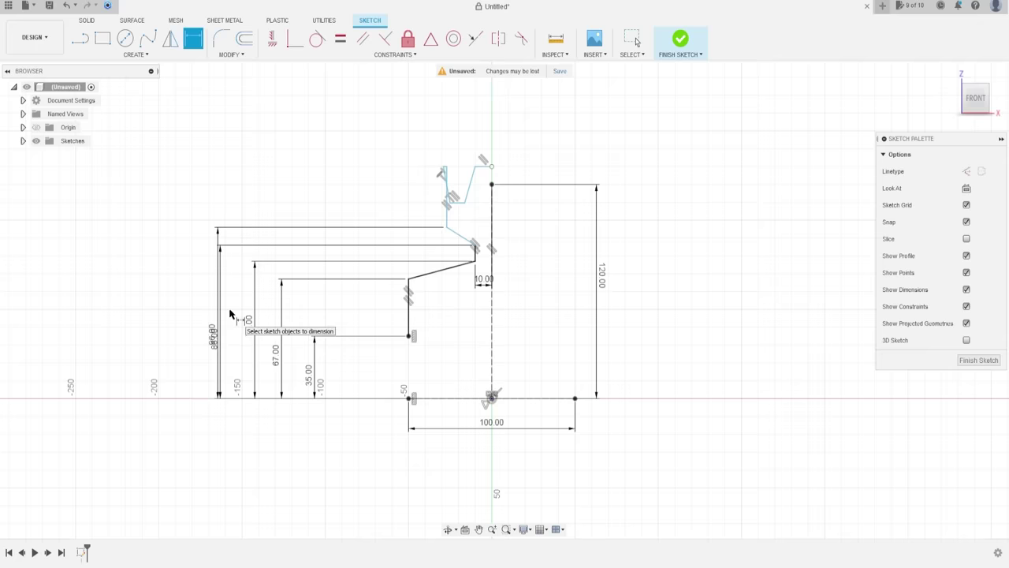
left_click_drag(221, 306, 237, 307)
scroll(444, 157, "up", 7)
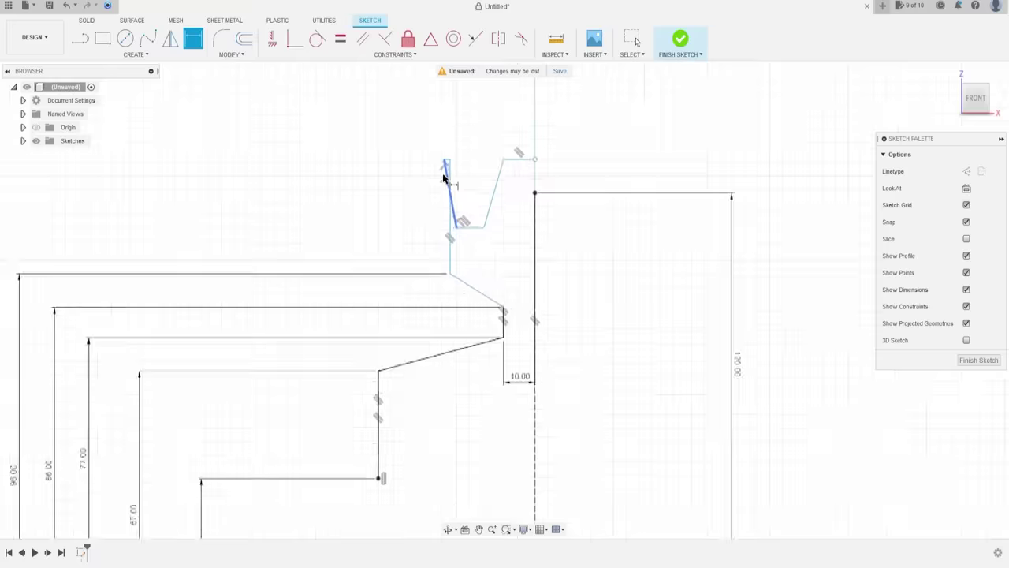
Step: Drag the groove's slanted side vertical and raise the groove floor line
key("Escape")
left_click_drag(443, 148, 471, 147)
mouse_move(494, 281)
left_mouse_down()
mouse_move(520, 274)
mouse_move(528, 254)
left_mouse_up()
left_click_drag(618, 241, 612, 195)
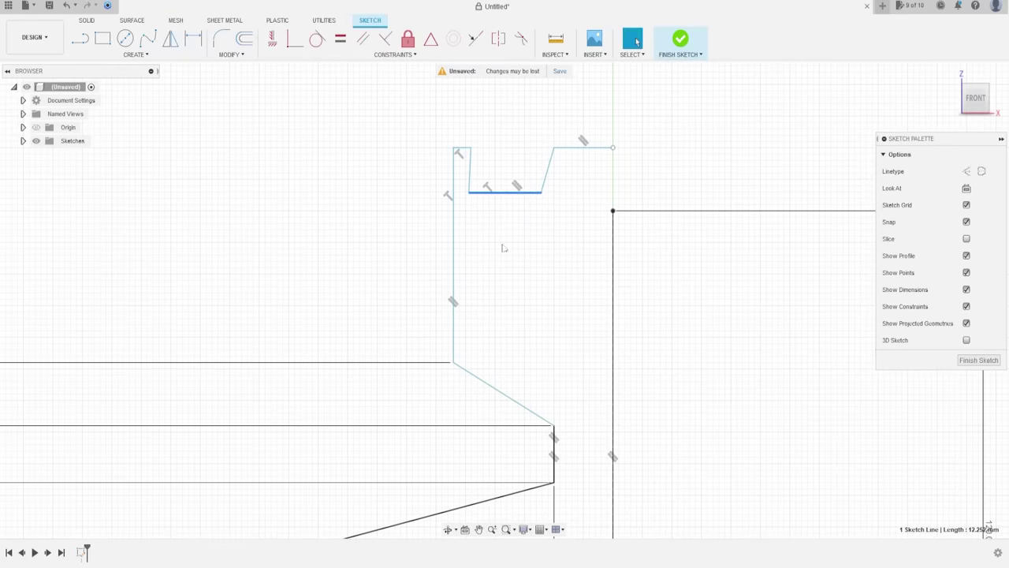
scroll(525, 344, "down", 5)
scroll(509, 332, "down", 1)
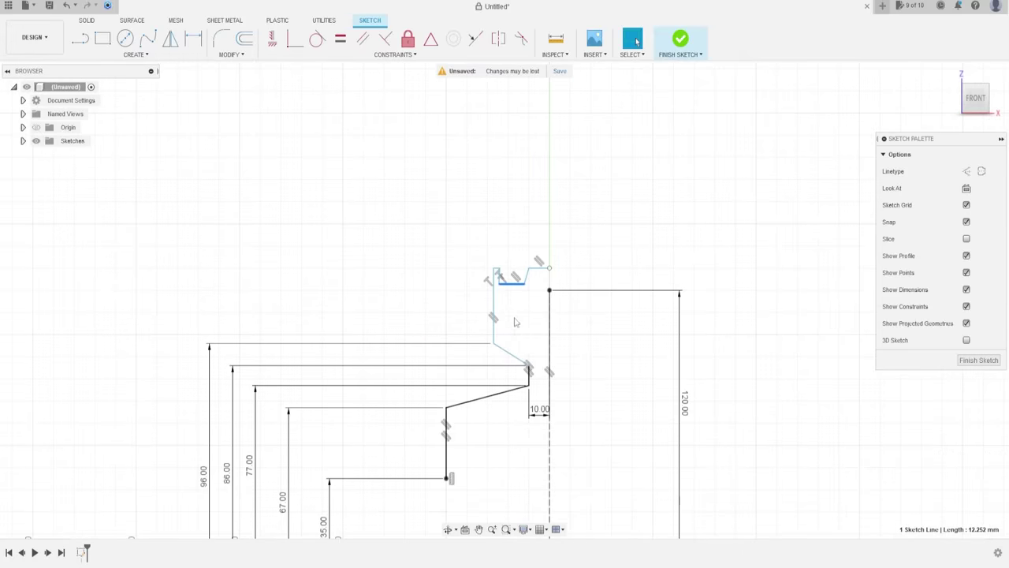
Step: Dimension the profile's top line at 120 mm above the base line
left_click(194, 38)
scroll(495, 268, "up", 4)
key("Escape")
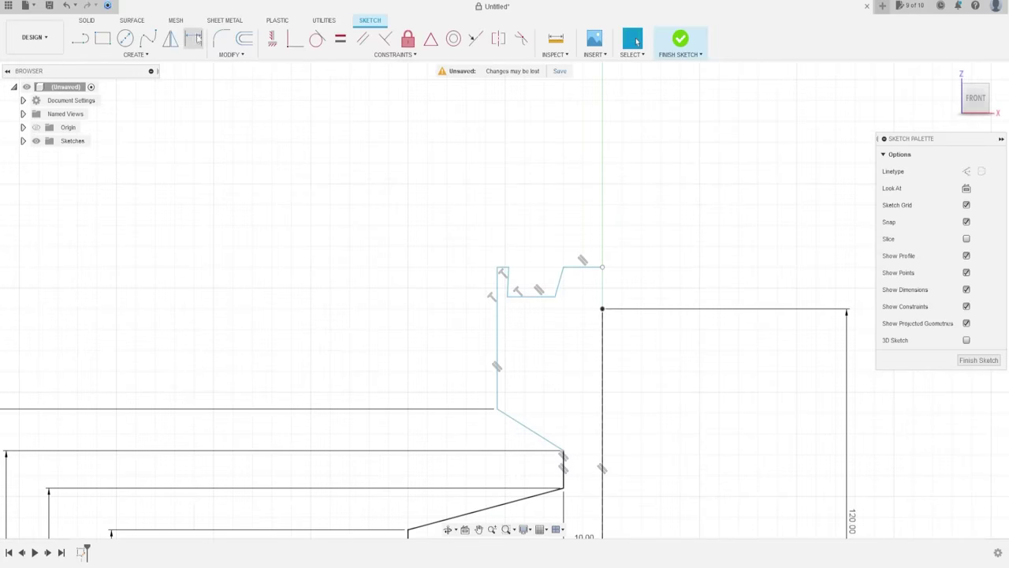
left_click(503, 269)
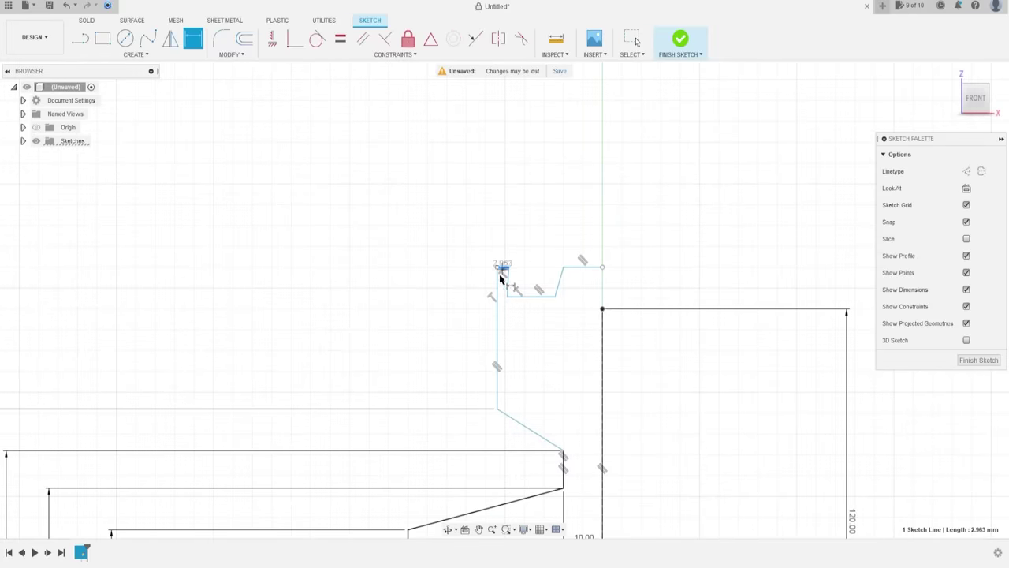
scroll(516, 290, "down", 8)
key("d")
left_click(520, 419)
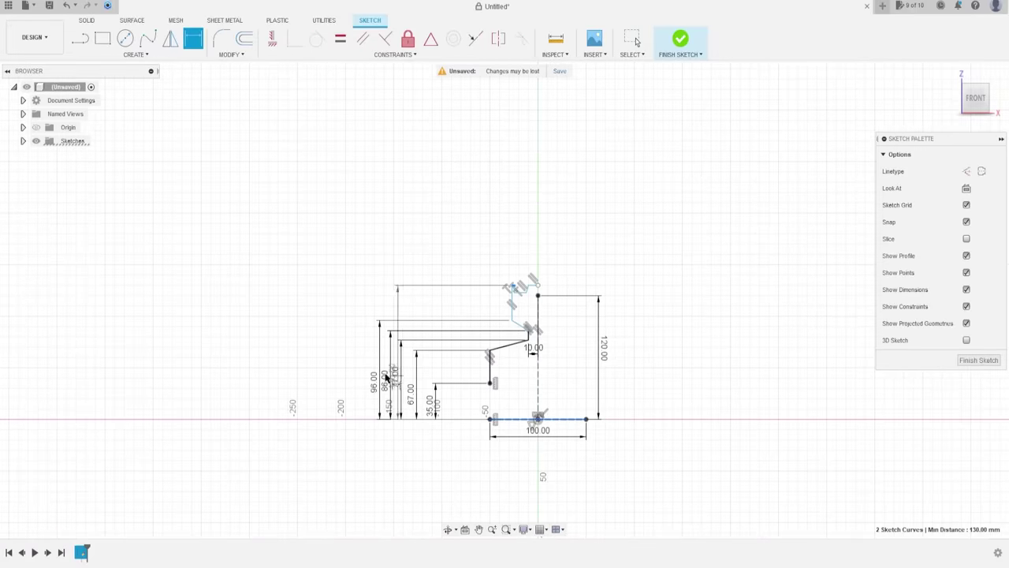
left_click(362, 377)
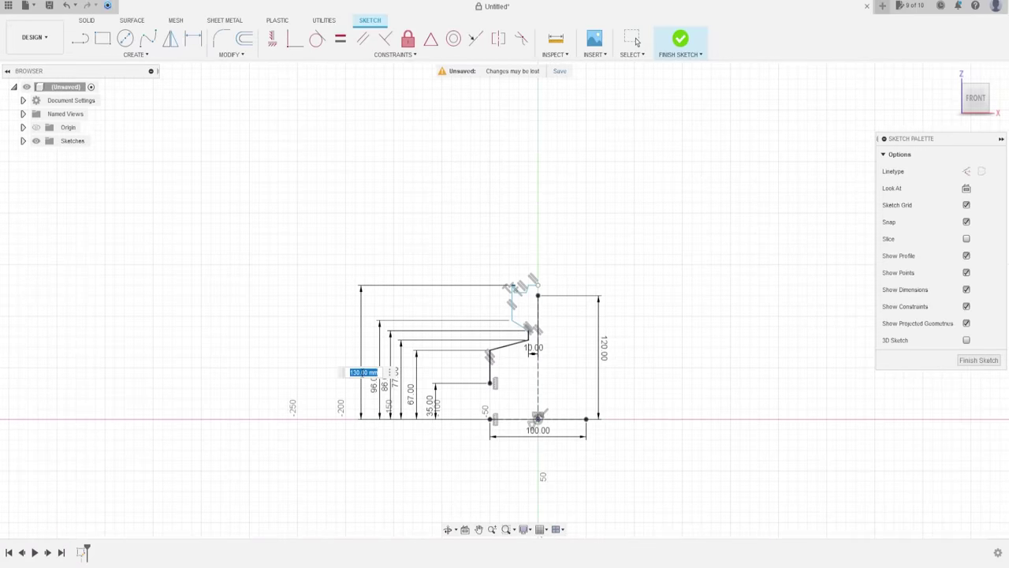
key("Return")
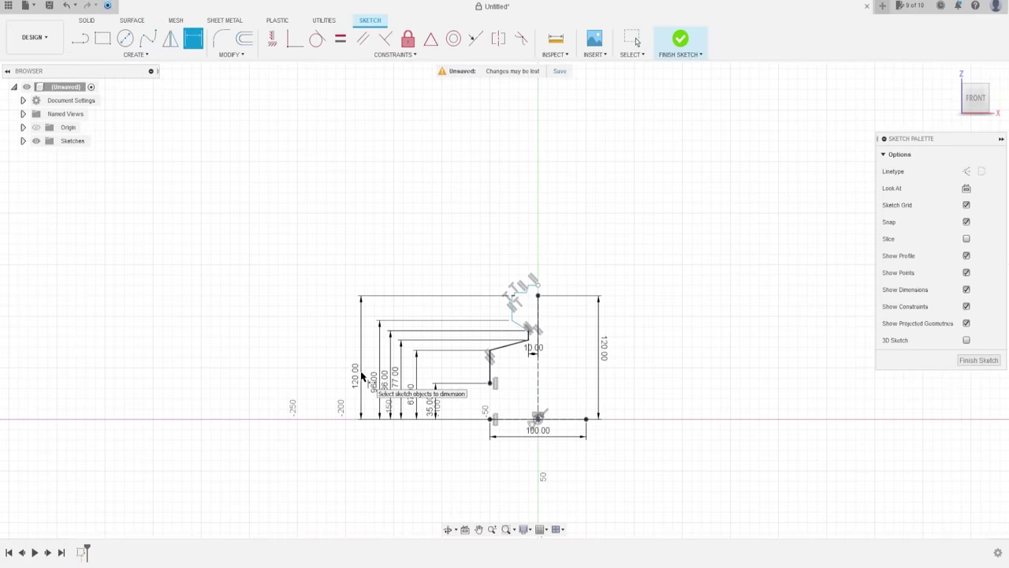
scroll(530, 304, "up", 7)
scroll(500, 308, "up", 4)
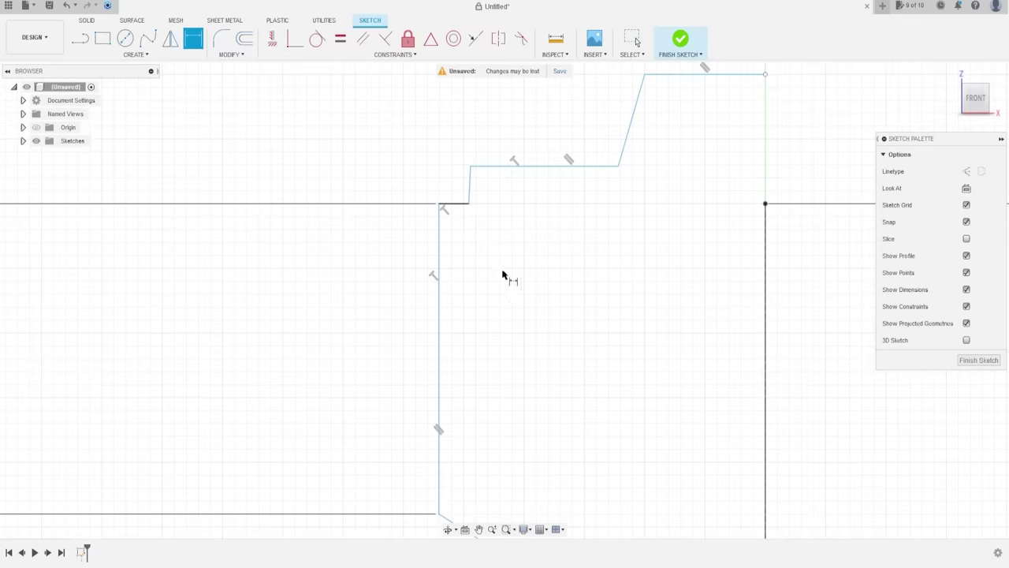
key("Escape")
scroll(504, 237, "down", 2)
Step: Drag the groove floor lower, then delete the old groove floor, sides and top line
left_click(513, 196)
left_click_drag(518, 196, 527, 329)
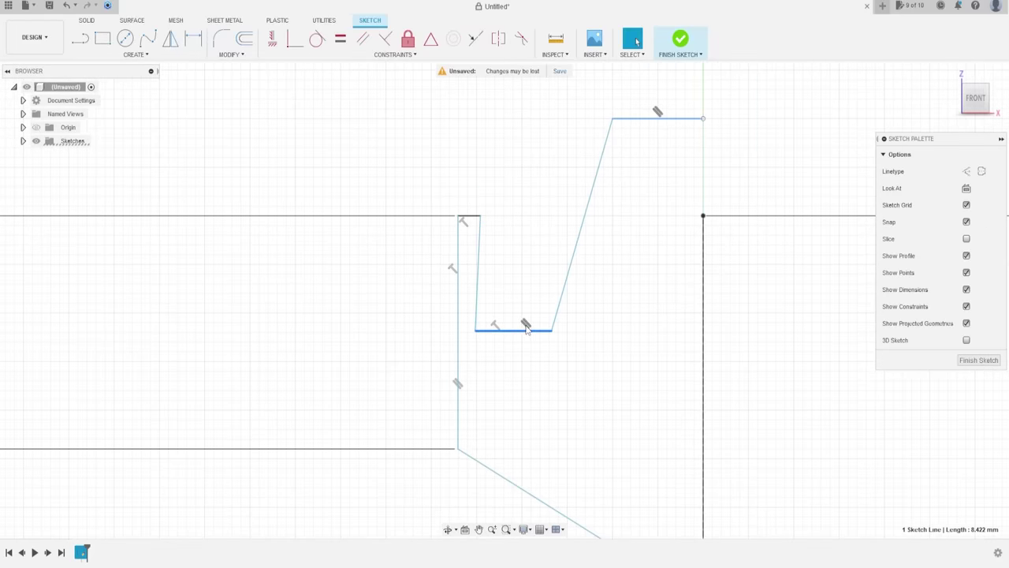
key("Escape")
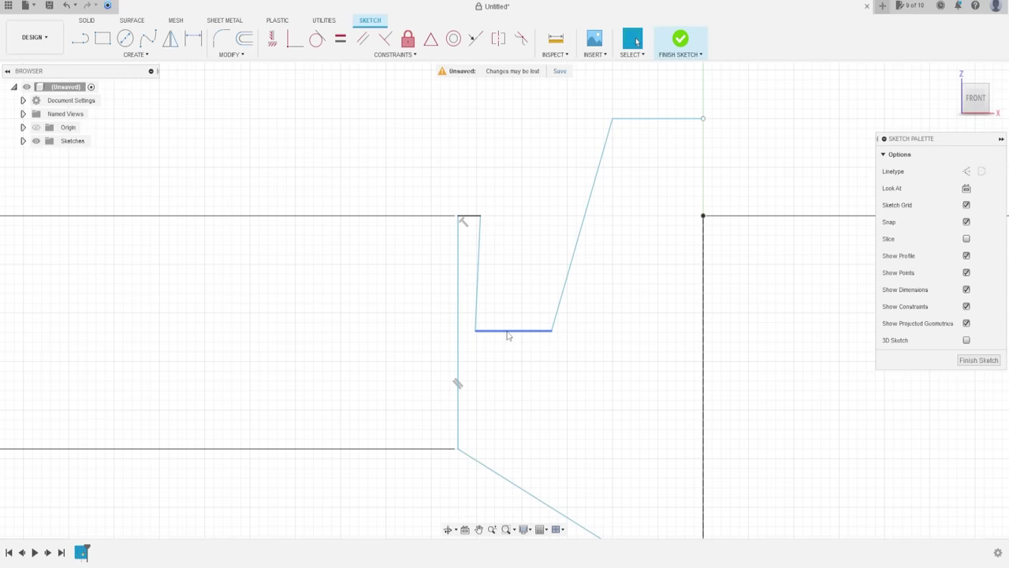
left_click(524, 331)
key("Delete")
left_click(561, 300)
key("Delete")
left_click(637, 119)
left_click(645, 120)
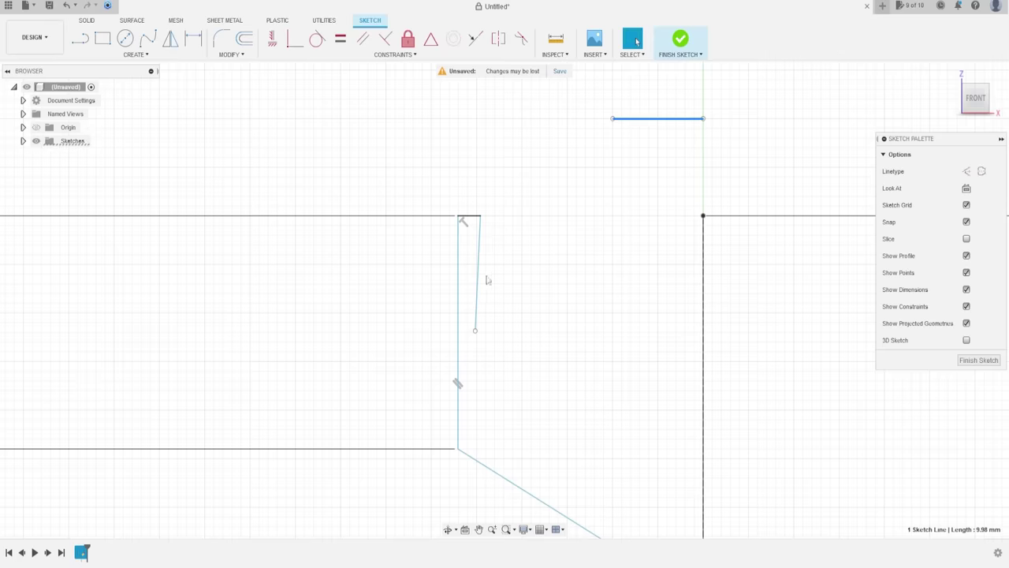
left_click(477, 279)
key("Delete")
left_click(637, 119)
key("Delete")
Step: Redraw the trapezoidal notch with a 7 mm flat bottom, closing it along the top edge
left_click(80, 38)
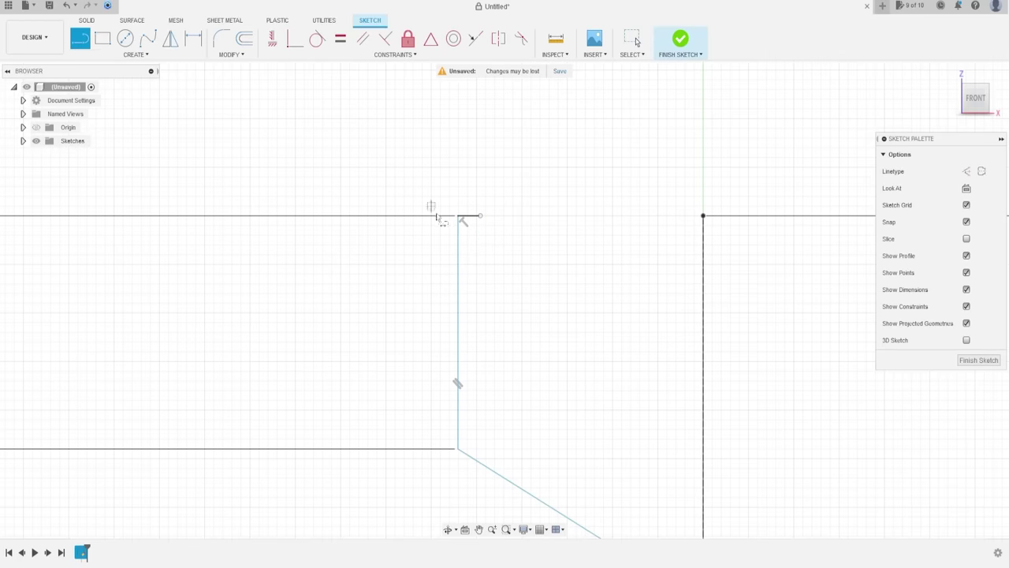
left_click(481, 218)
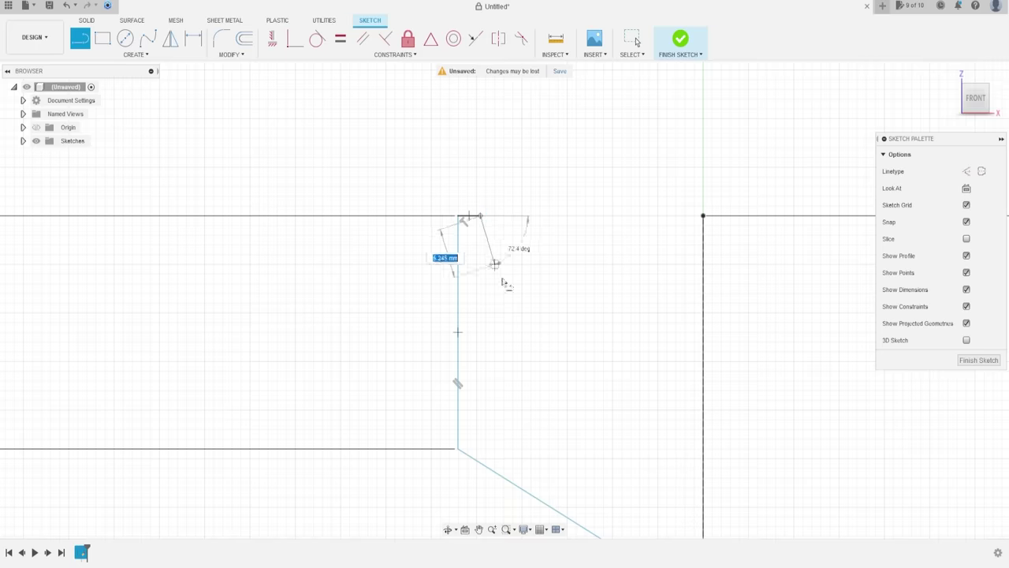
left_click(515, 332)
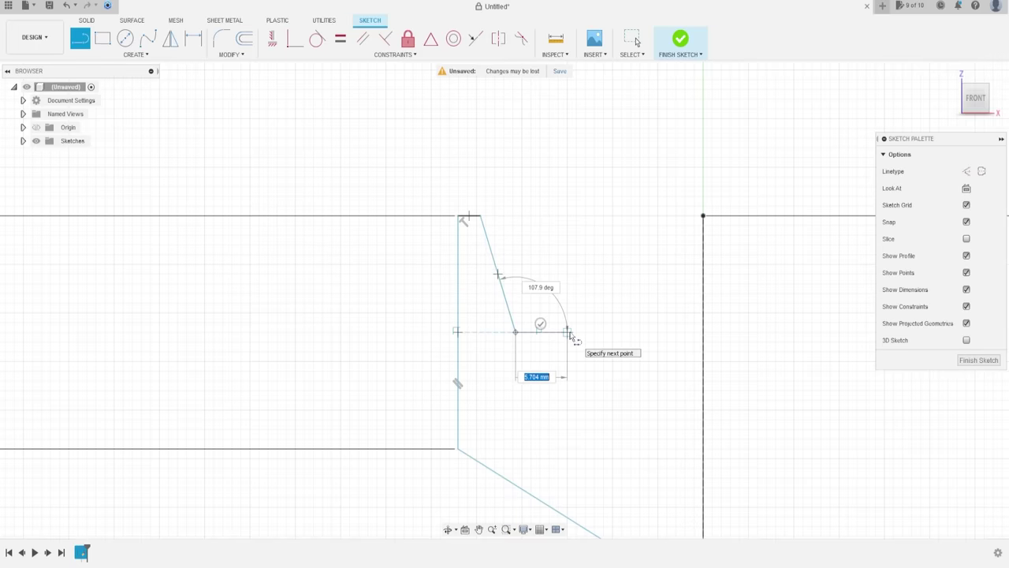
key("Return")
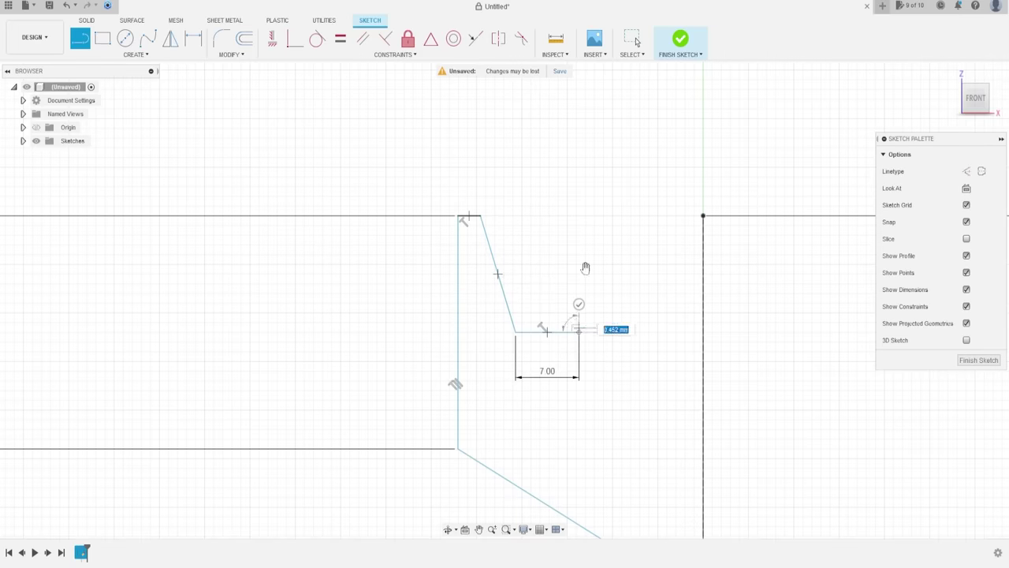
left_click(612, 215)
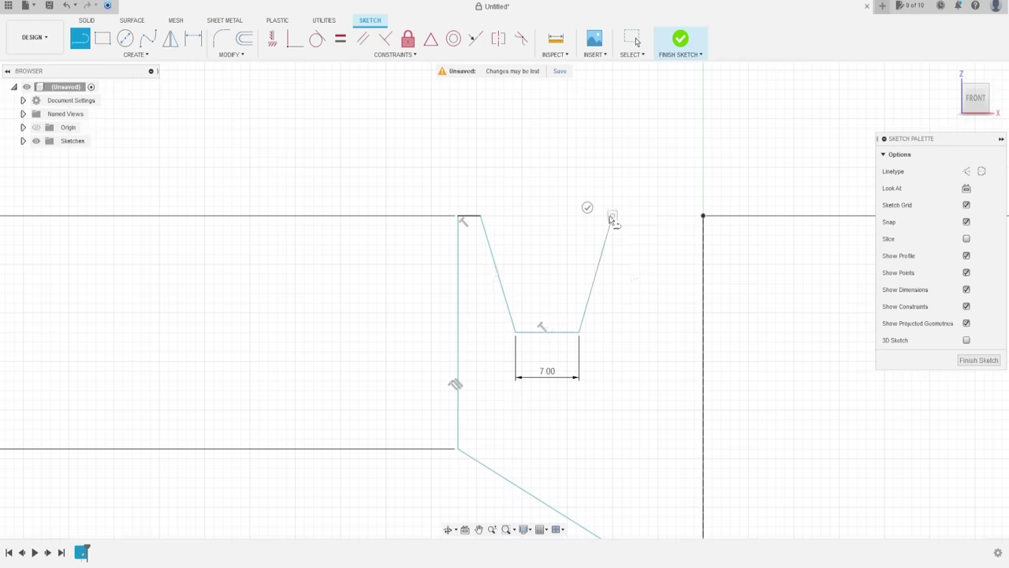
left_click(703, 215)
key("Escape")
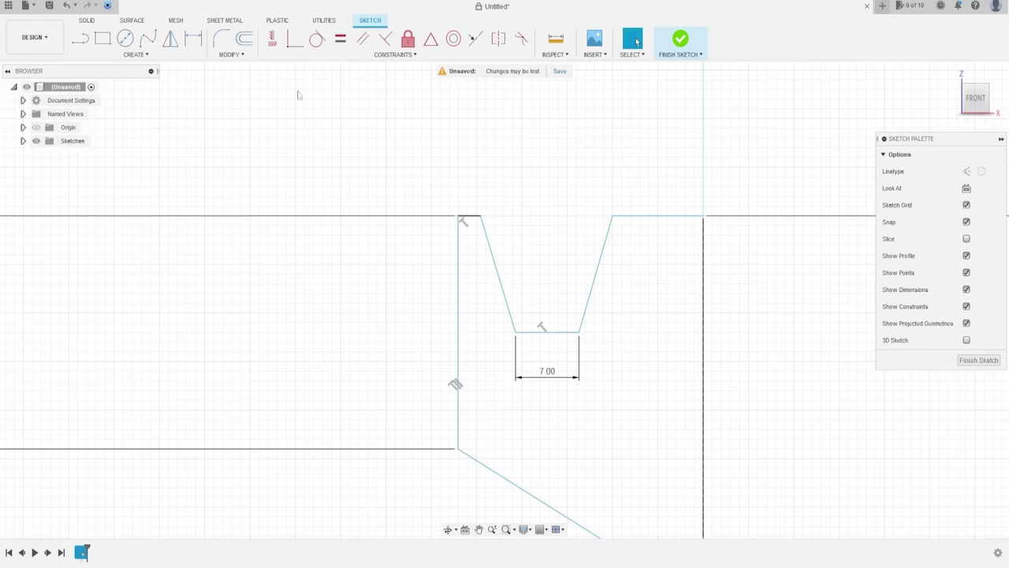
left_click(193, 38)
Step: Dimension the notch's top-left segment to 8 mm and the top gap to 17 mm
left_click(467, 220)
left_click(471, 165)
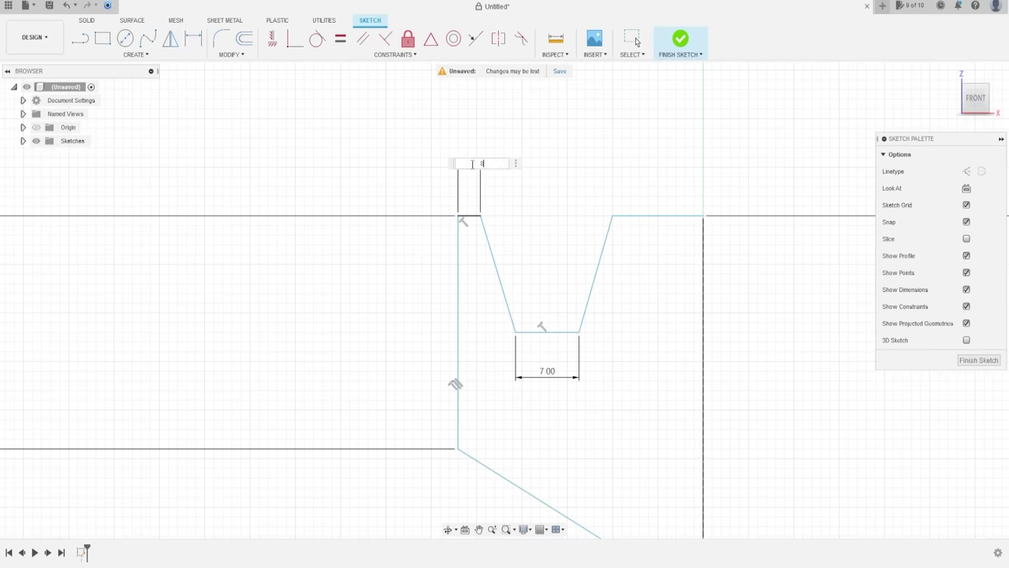
type("8")
key("Return")
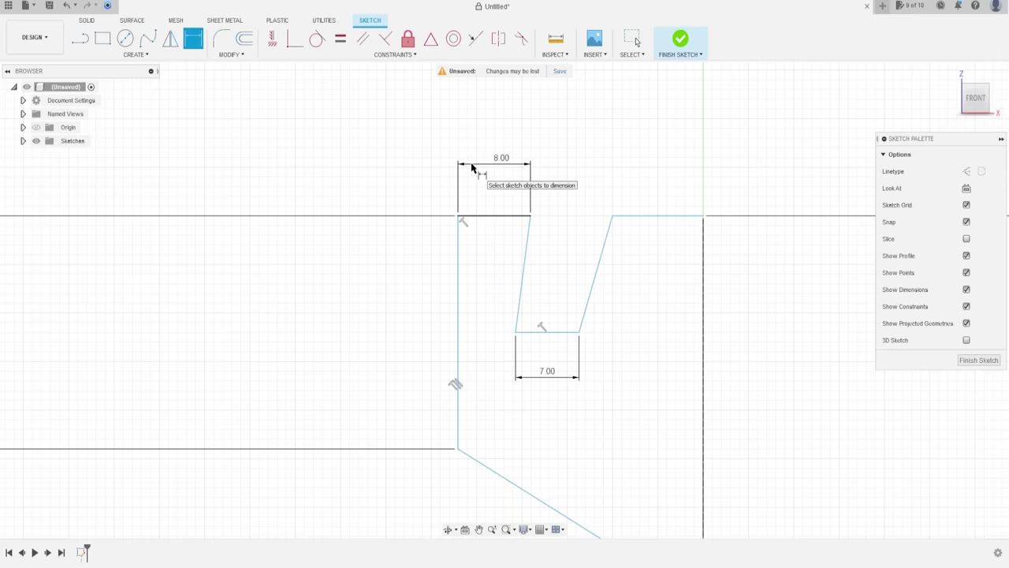
left_click(529, 216)
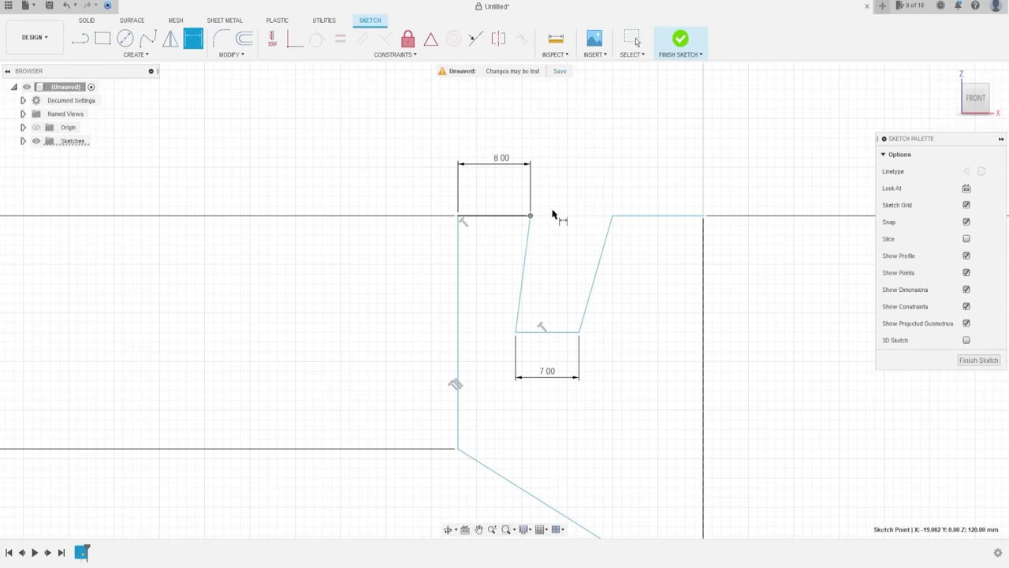
left_click(613, 216)
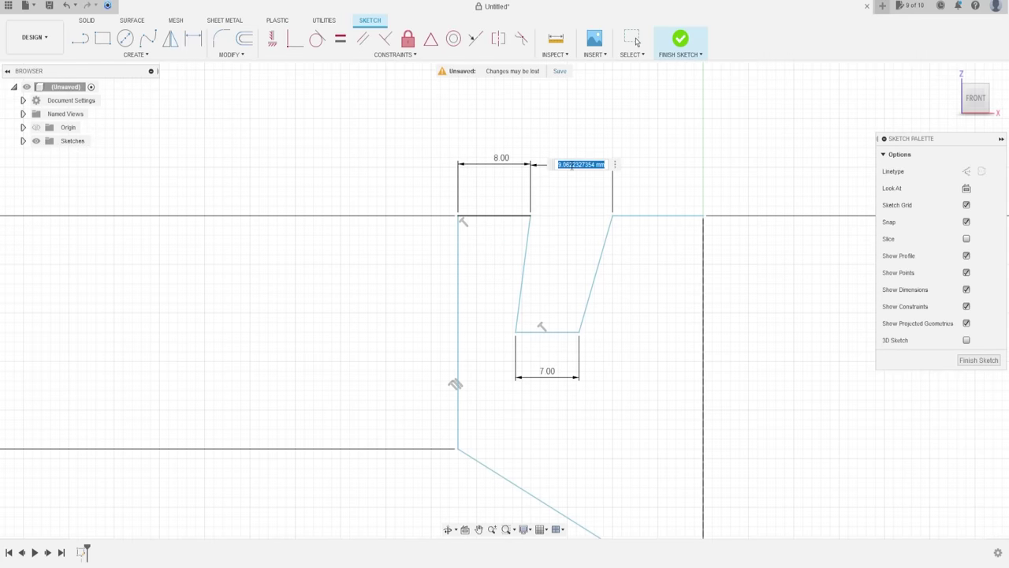
type("17")
key("Return")
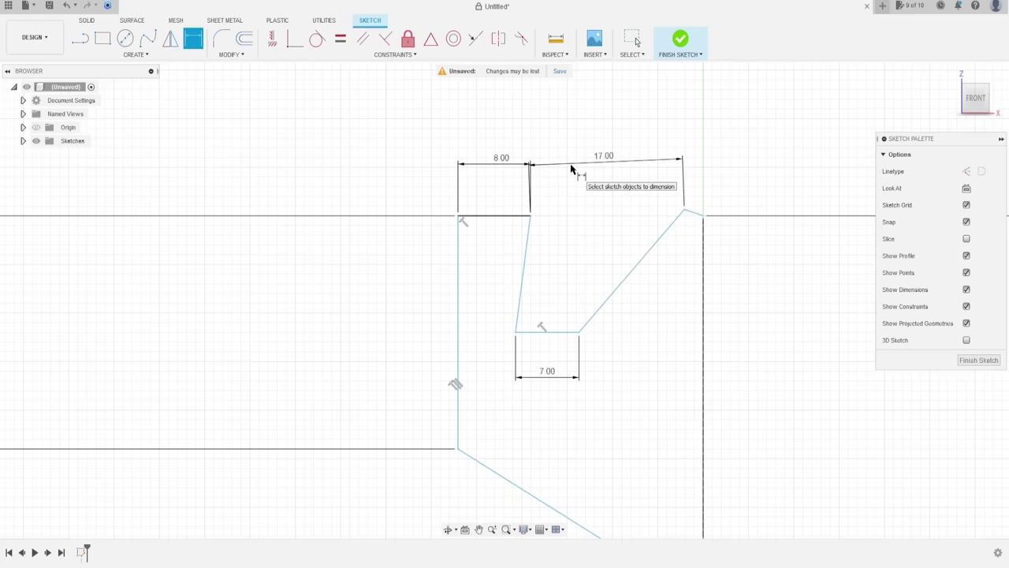
key("Escape")
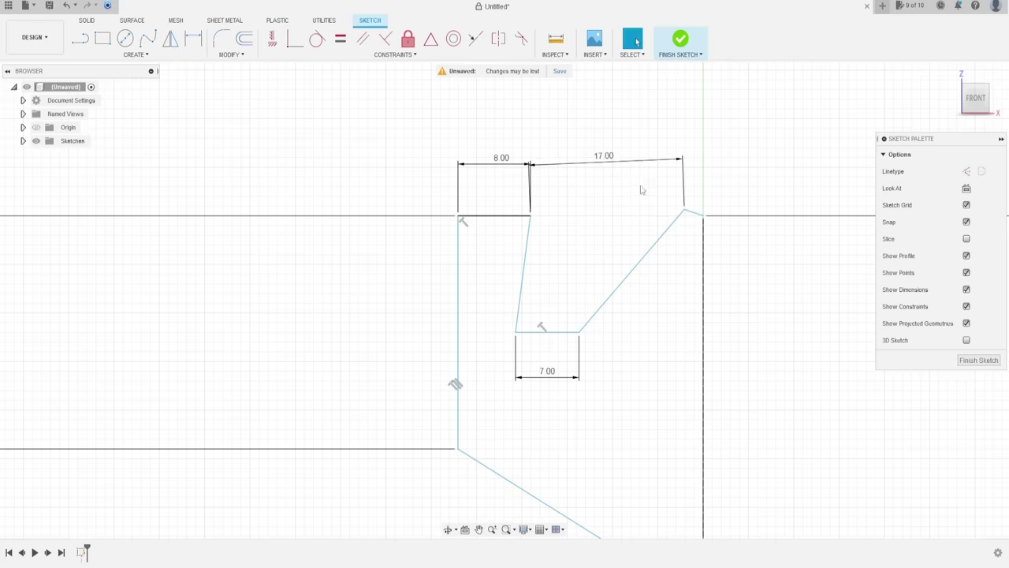
Step: Apply a Horizontal/Vertical constraint to the short top-right segment
left_click(409, 55)
left_click(295, 70)
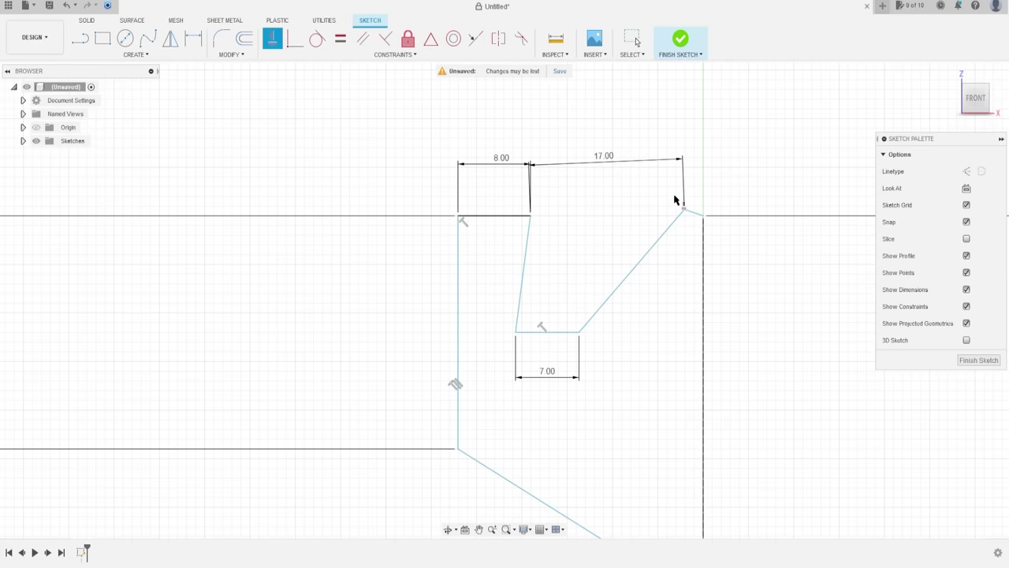
left_click(693, 214)
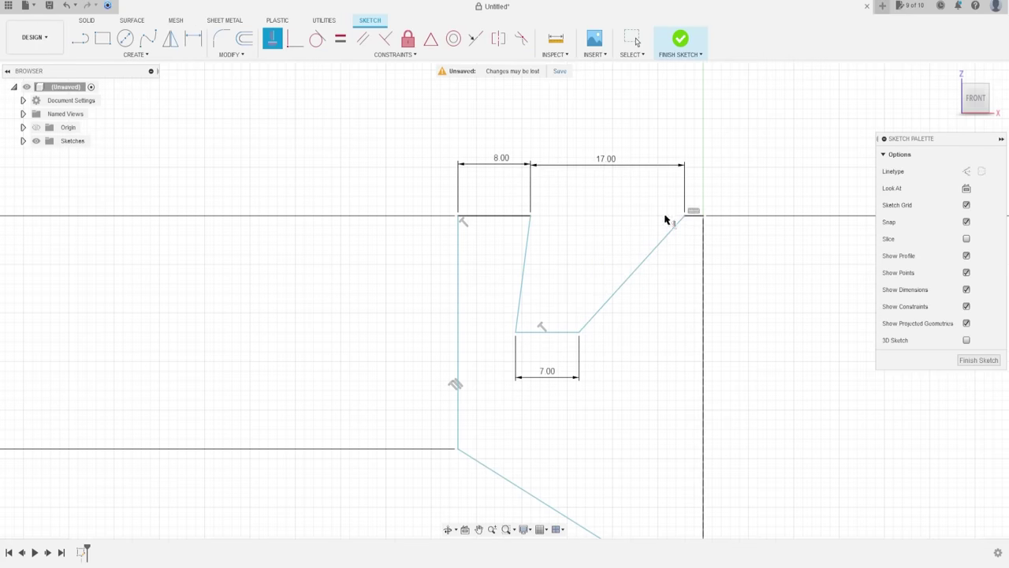
left_click(501, 217)
scroll(557, 280, "down", 3)
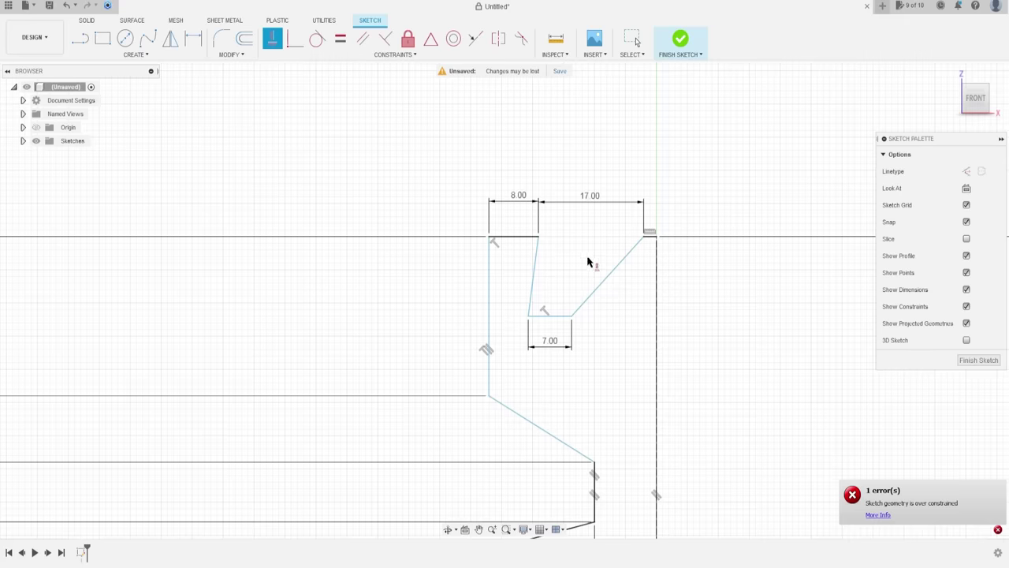
key("Escape")
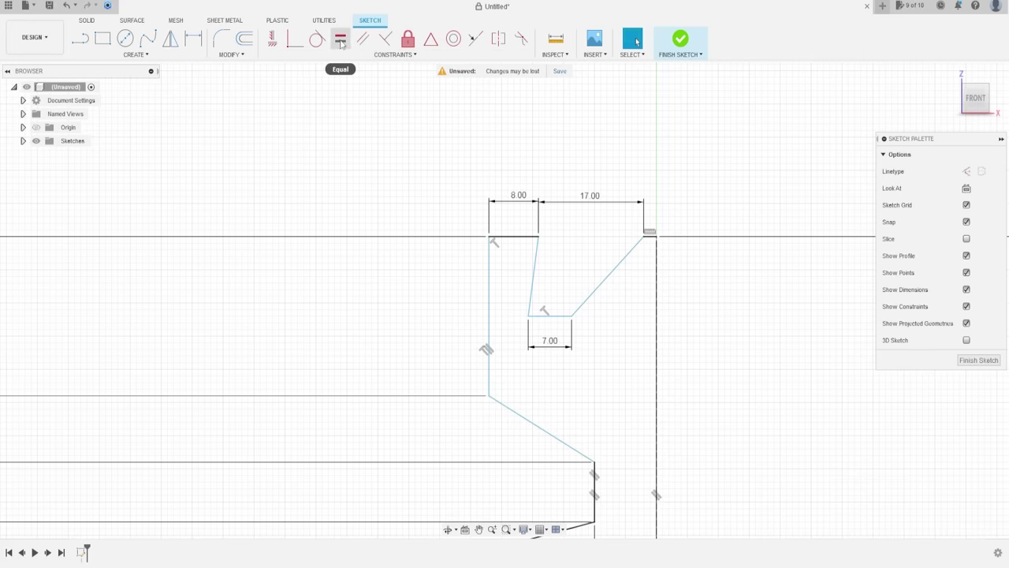
Step: Make the notch's left and right slanted sides equal in length
left_click(340, 39)
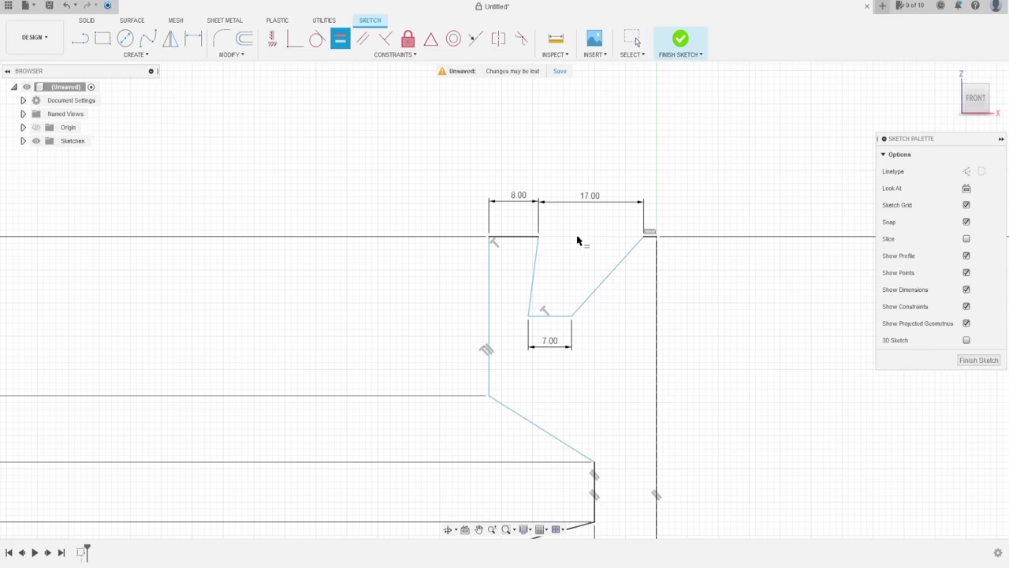
left_click(609, 275)
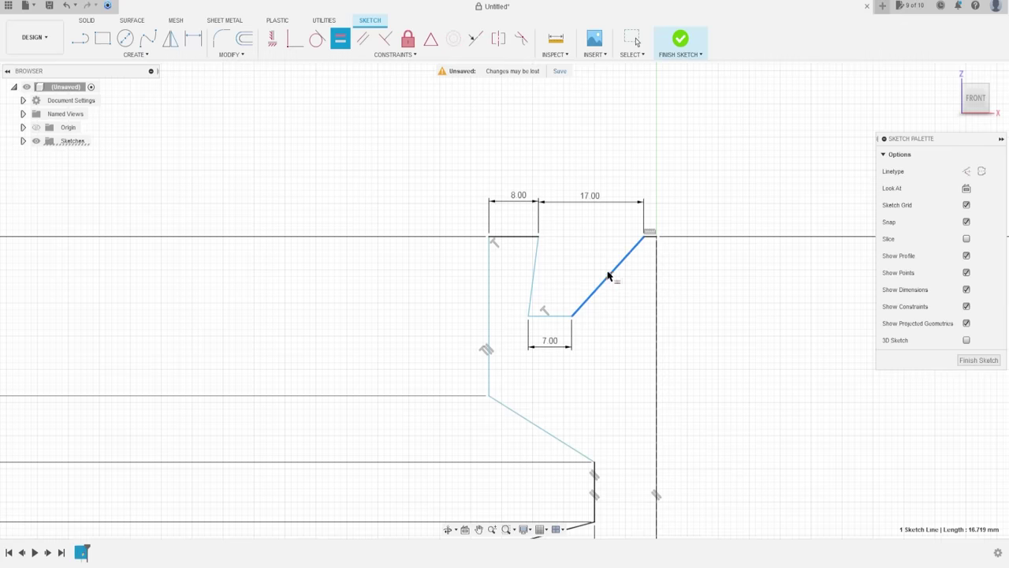
left_click(536, 276)
scroll(588, 278, "down", 1)
Step: Dimension the notch's 7.00 bottom edge 103 mm above the base line
middle_click_drag(584, 269, 574, 198)
scroll(549, 268, "down", 2)
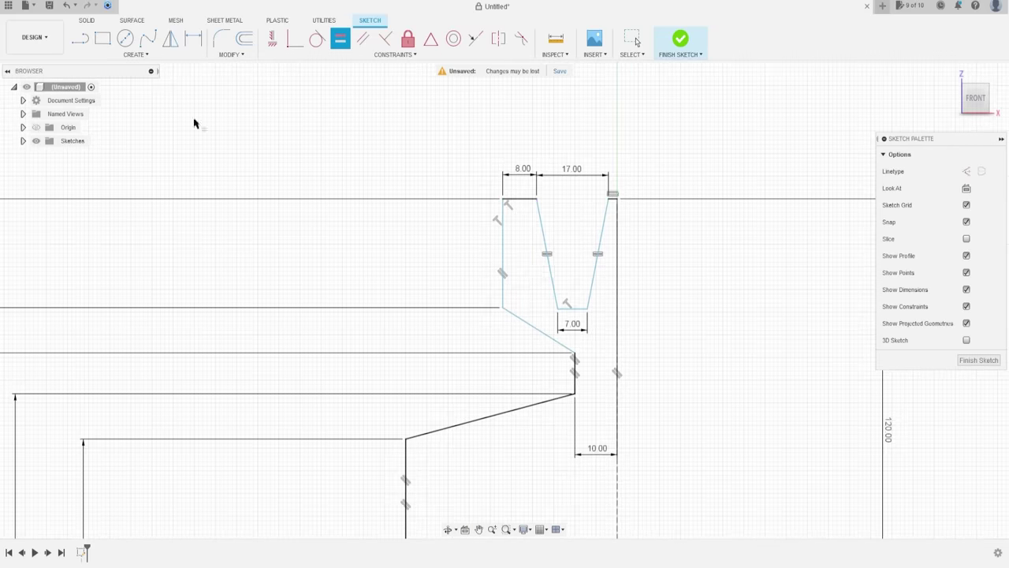
left_click(195, 41)
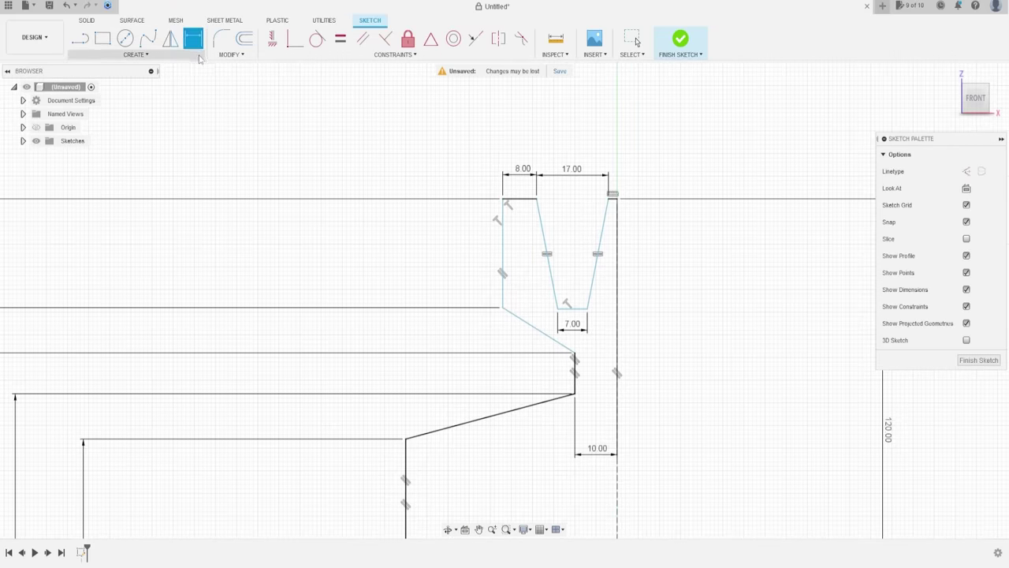
left_click(581, 312)
scroll(581, 312, "down", 4)
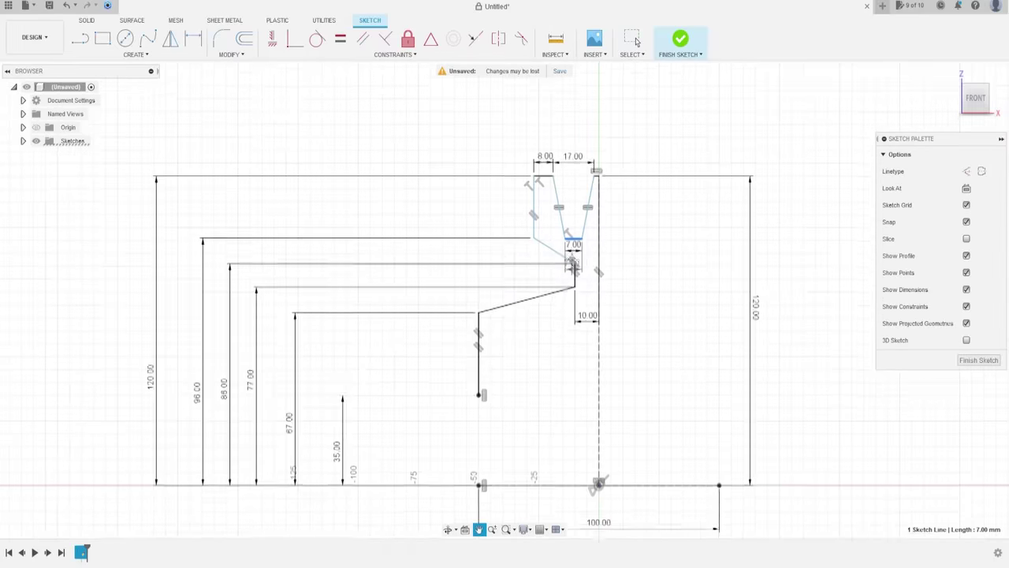
left_click(590, 478)
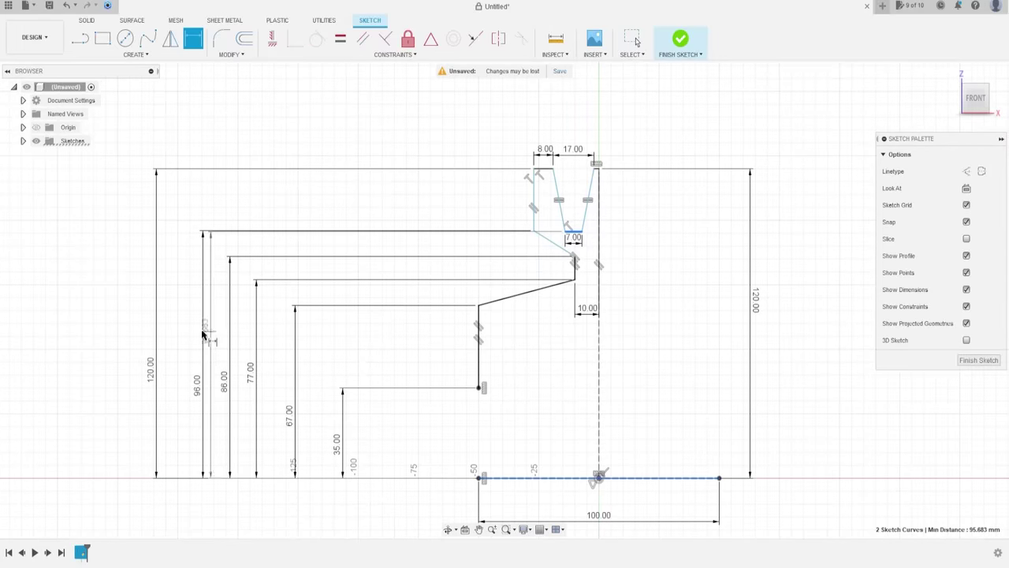
left_click(175, 345)
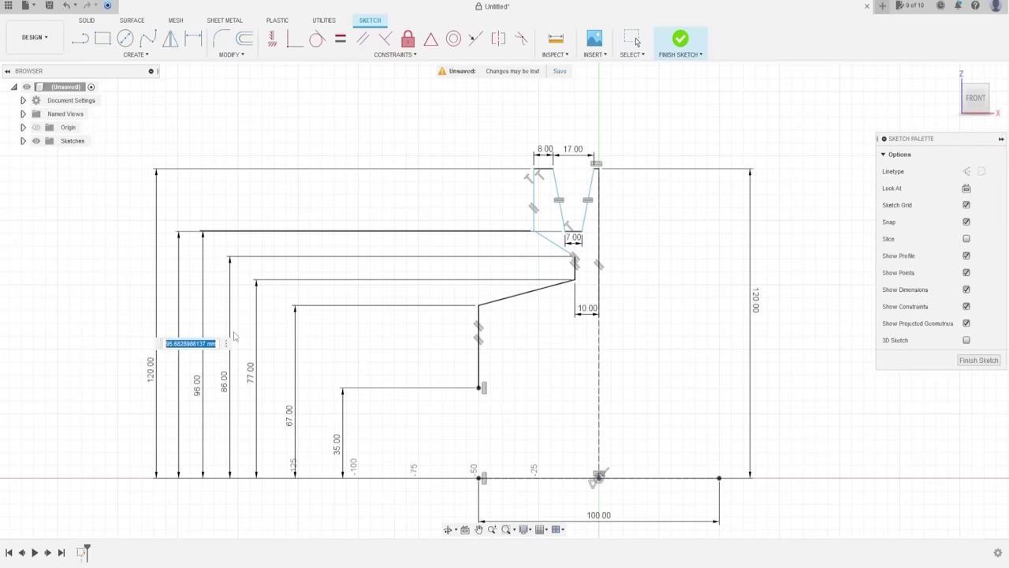
type("103")
key("Return")
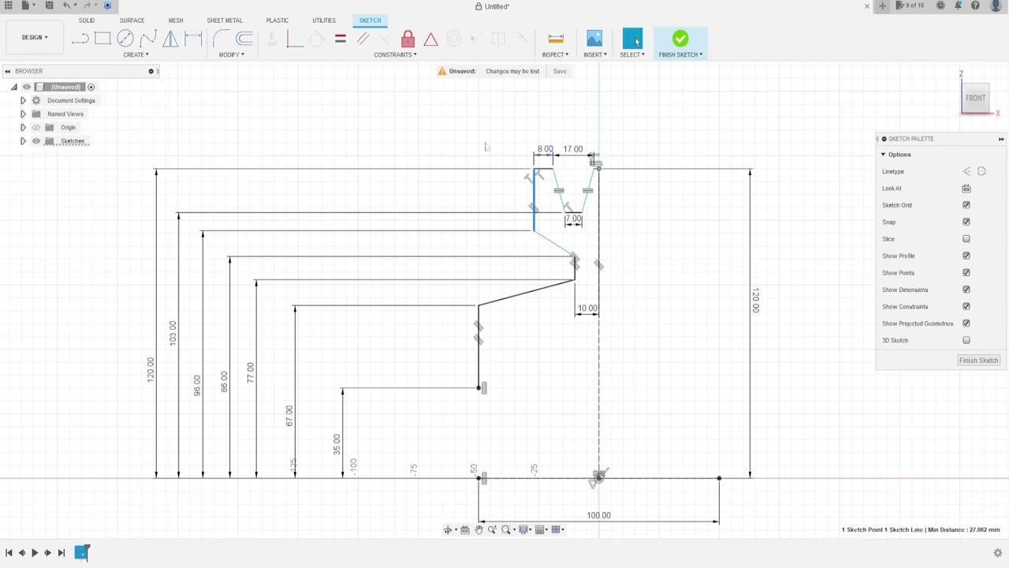
Step: Set the notch's overall width between its outer vertical lines to 30 mm
left_click(193, 37)
scroll(603, 140, "up", 4)
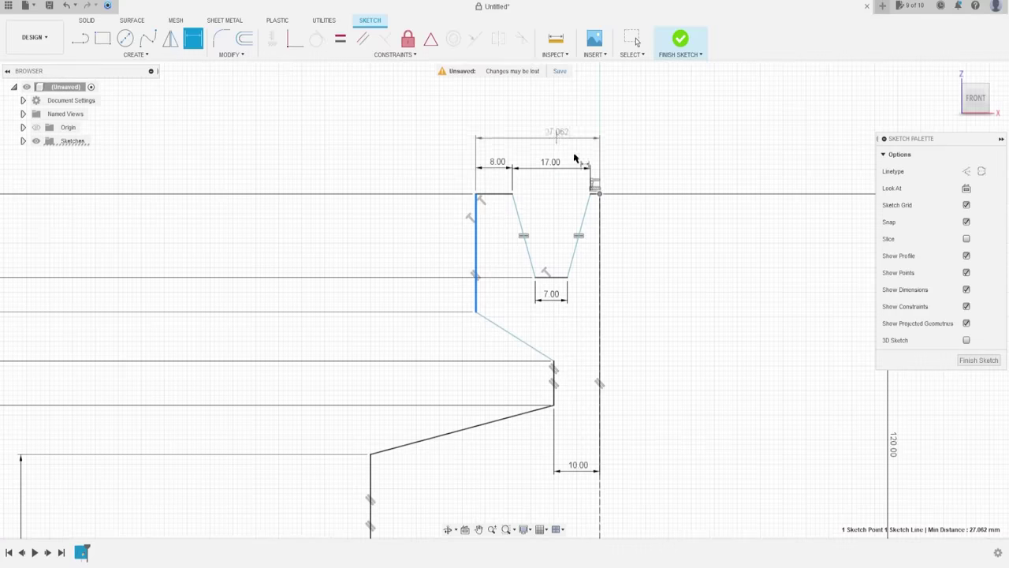
left_click(601, 192)
left_click(525, 112)
type("30")
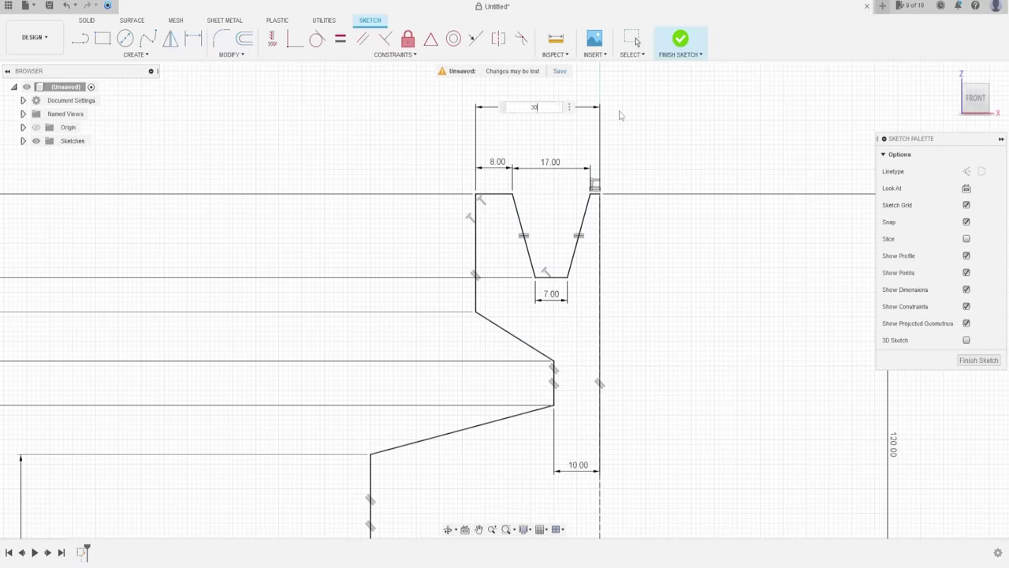
key("Return")
scroll(574, 237, "down", 3)
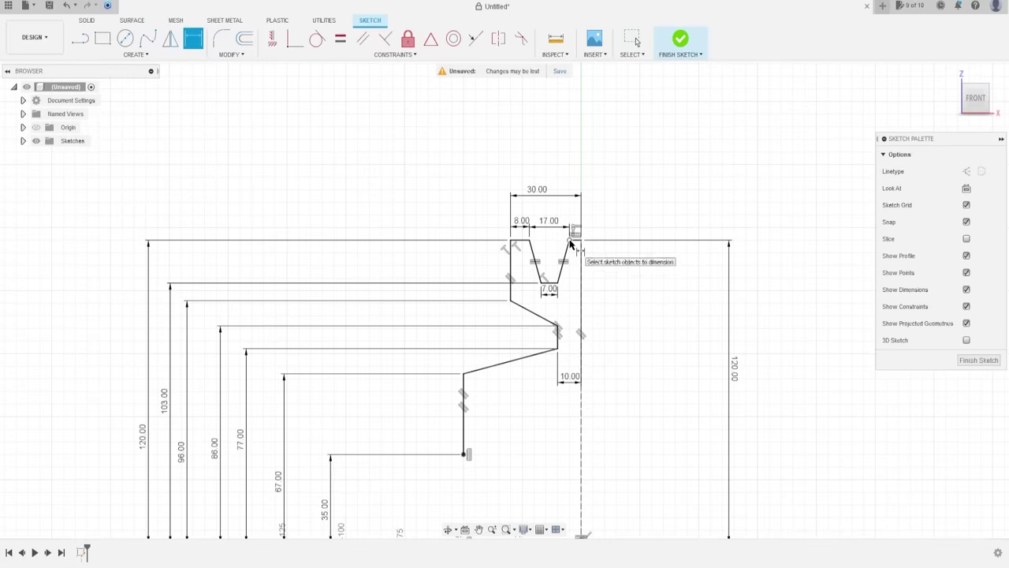
left_click(134, 55)
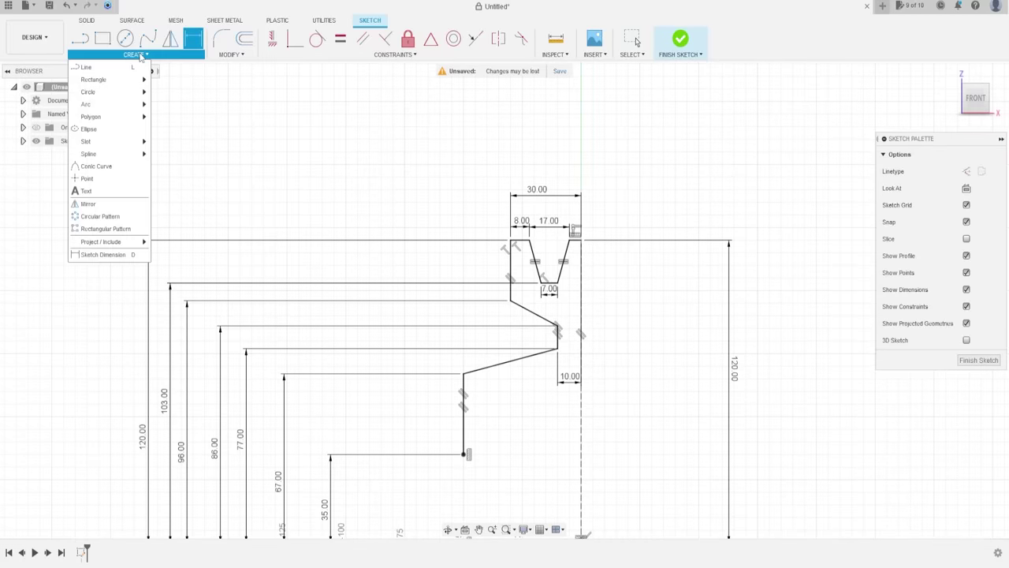
Step: Select the notch lines, left vertical line and lower diagonals as the Mirror objects
left_click(100, 214)
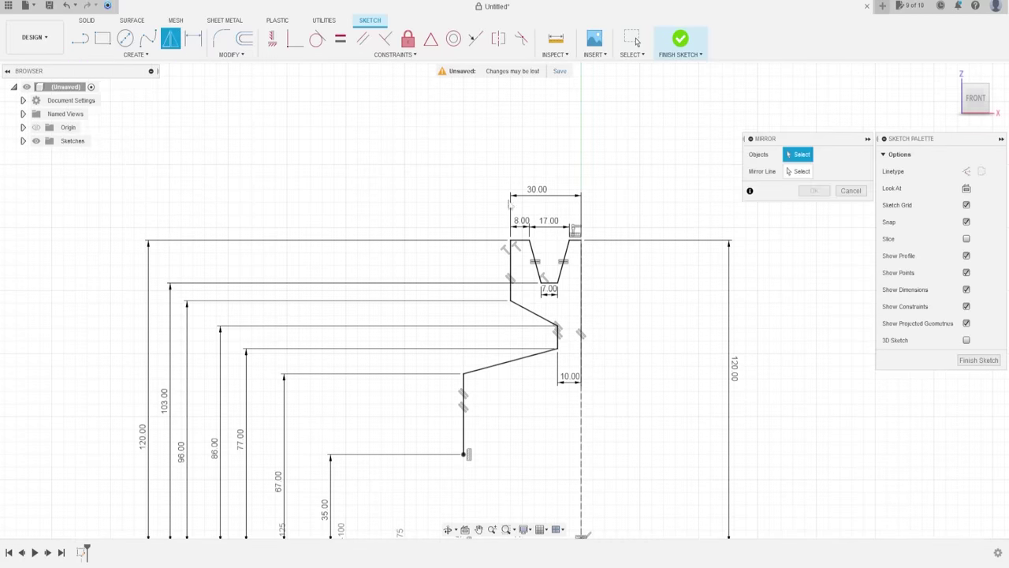
scroll(575, 240, "up", 3)
left_click(580, 231)
left_click(561, 264)
left_click(539, 296)
left_click(518, 264)
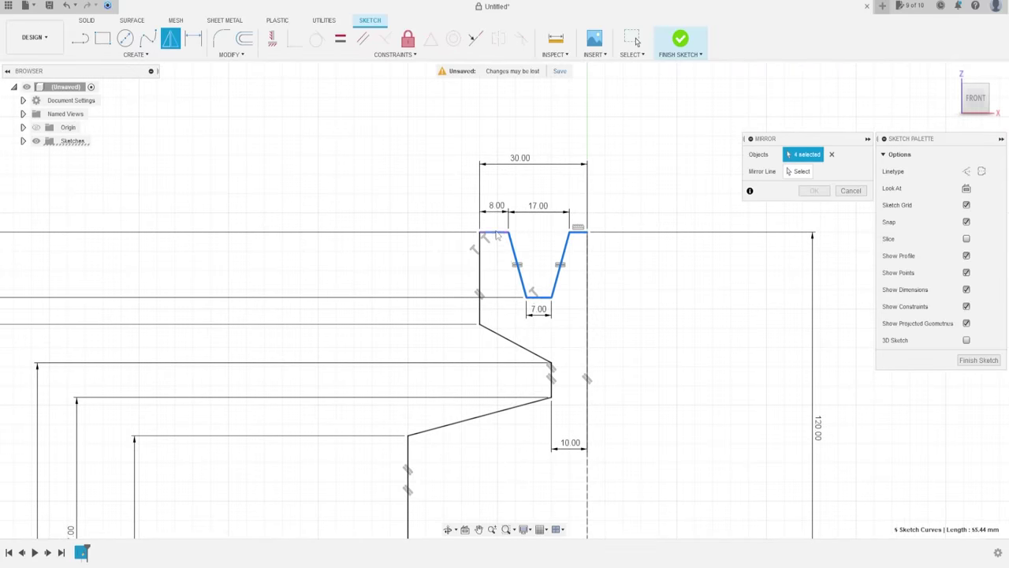
left_click(481, 266)
left_click(516, 353)
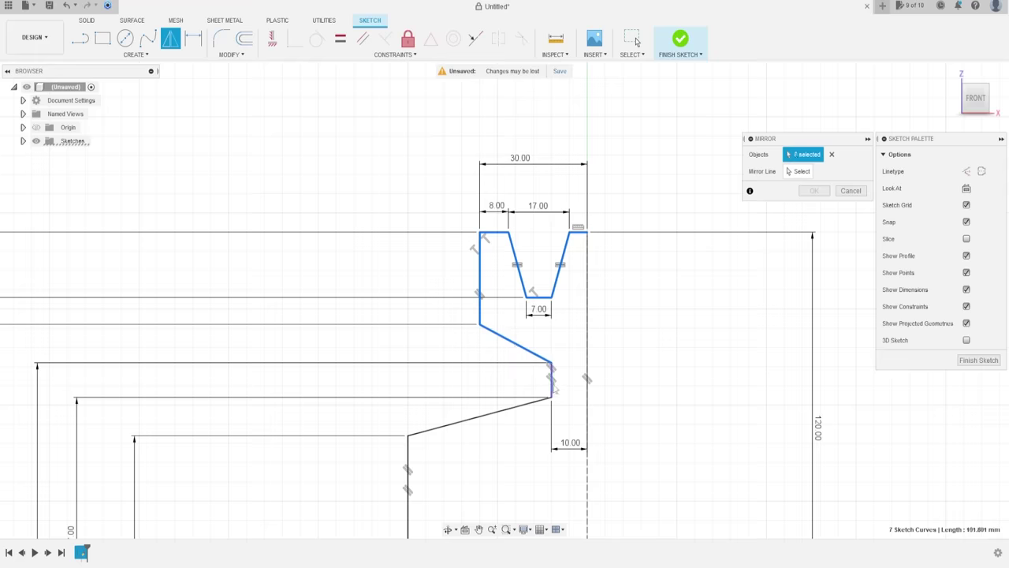
left_click(491, 416)
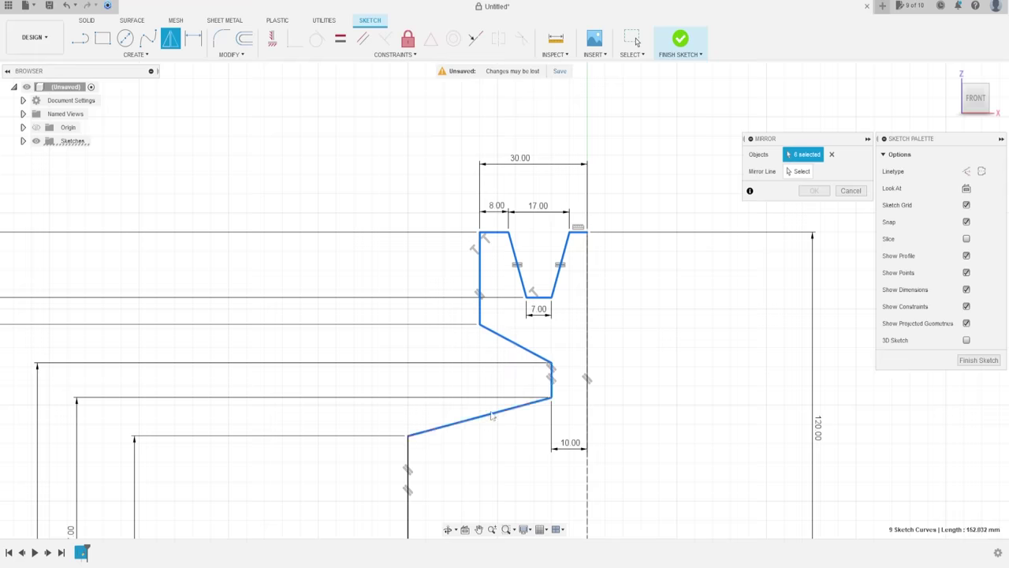
scroll(432, 206, "down", 3)
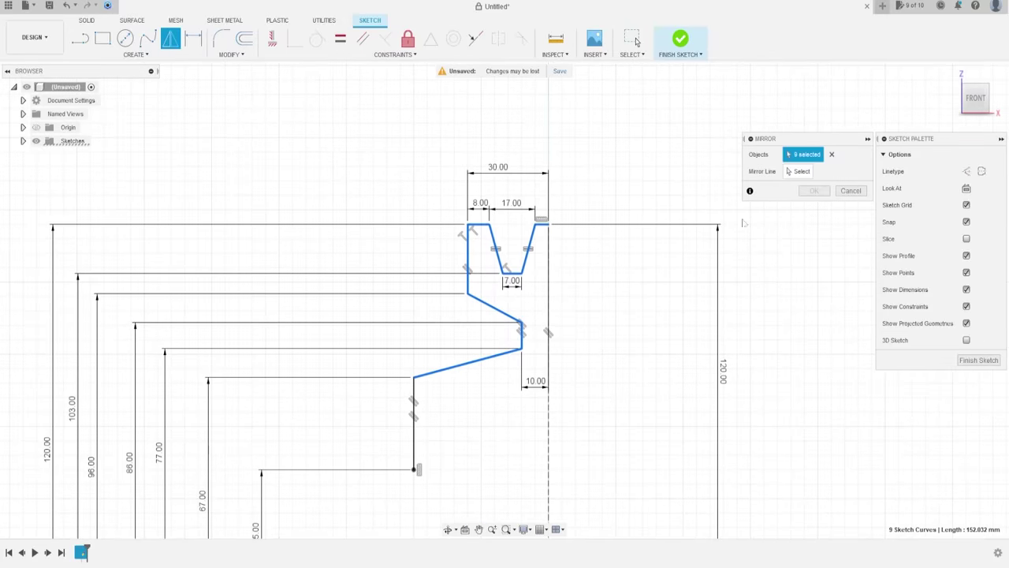
Step: Mirror the selected profile lines across the dashed centre line
left_click(799, 172)
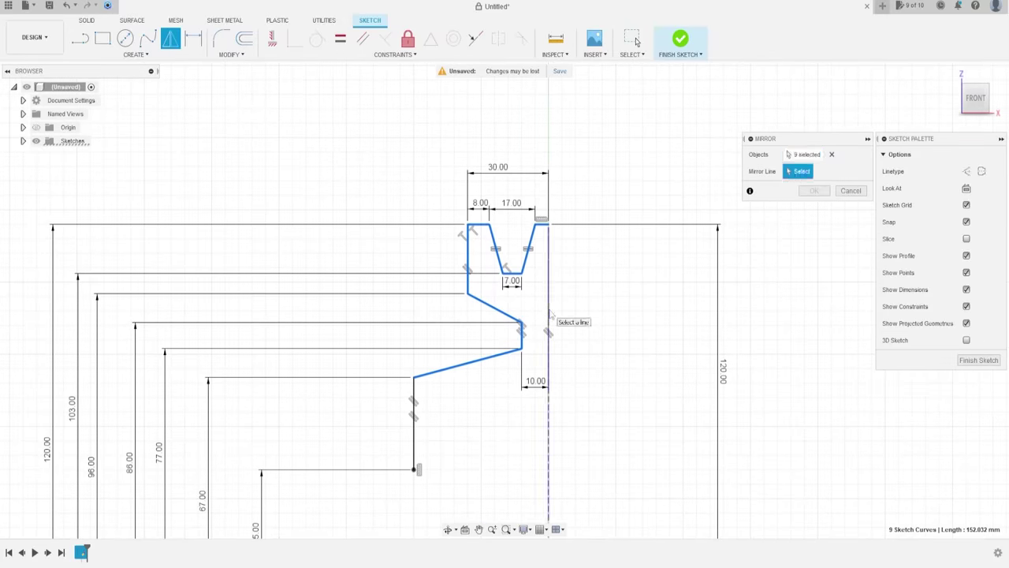
left_click(551, 315)
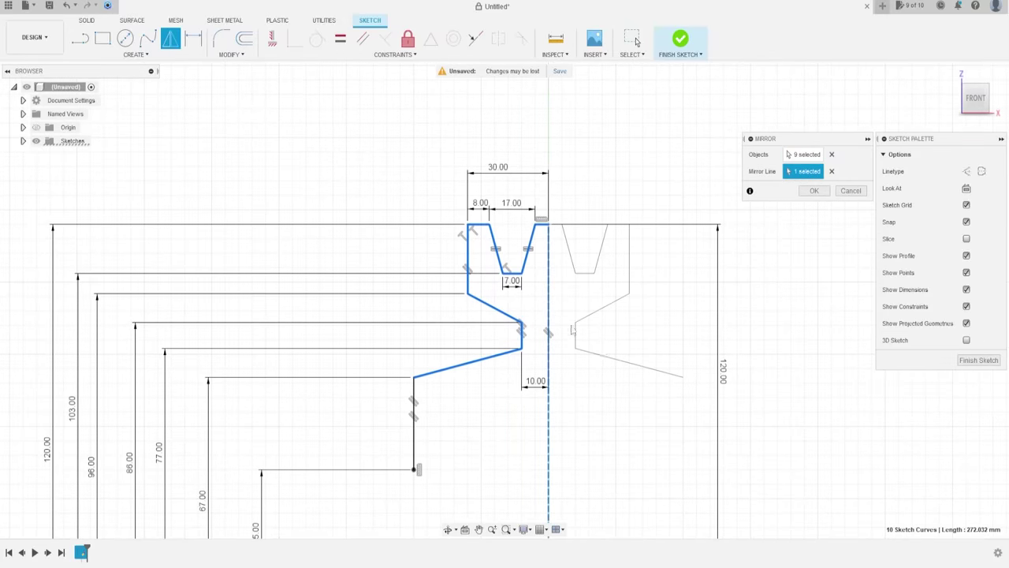
left_click(813, 191)
mouse_move(776, 449)
middle_mouse_down()
mouse_move(716, 390)
mouse_move(682, 384)
middle_mouse_up()
left_click(80, 38)
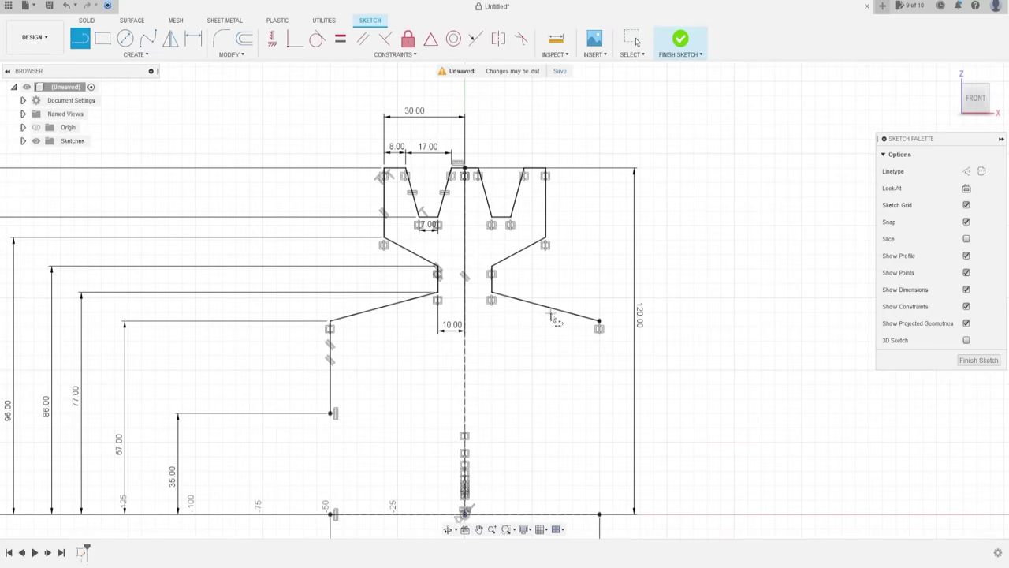
Step: Draw the bottom edge from the lower-left end: 16 mm, 5 up, 4 across, 5 down
middle_click_drag(385, 369, 419, 329)
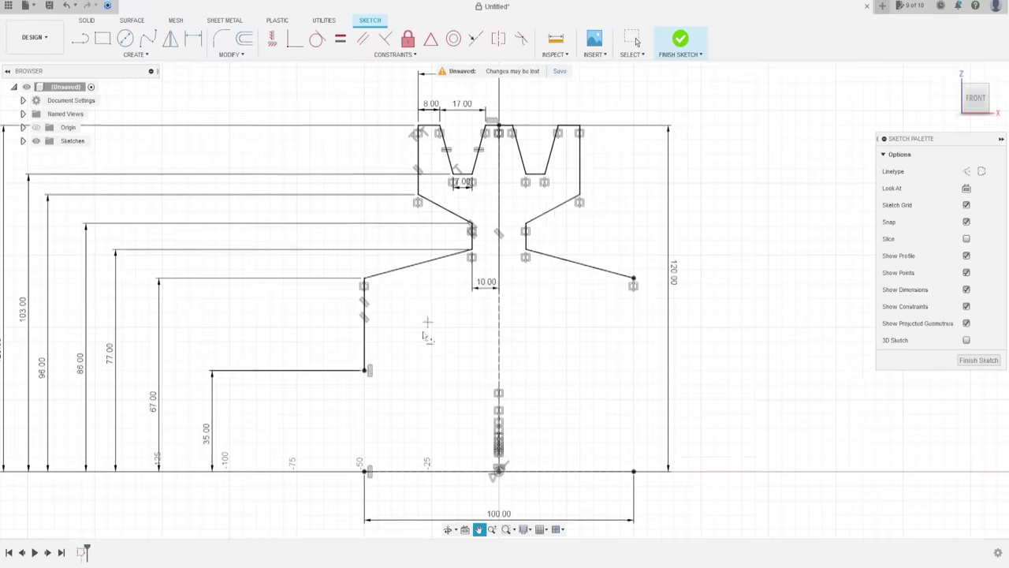
left_click(365, 371)
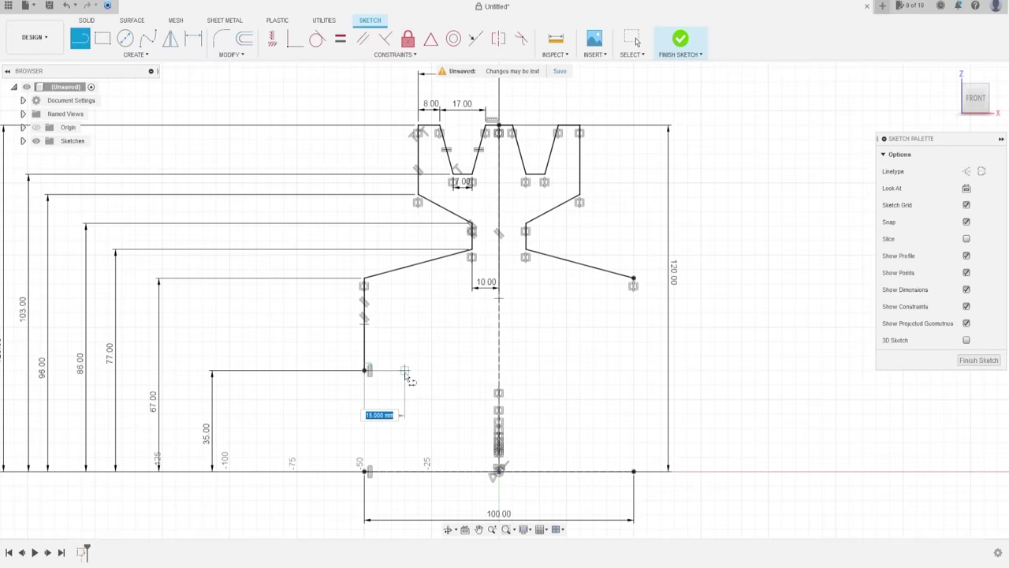
type("16")
key("Return")
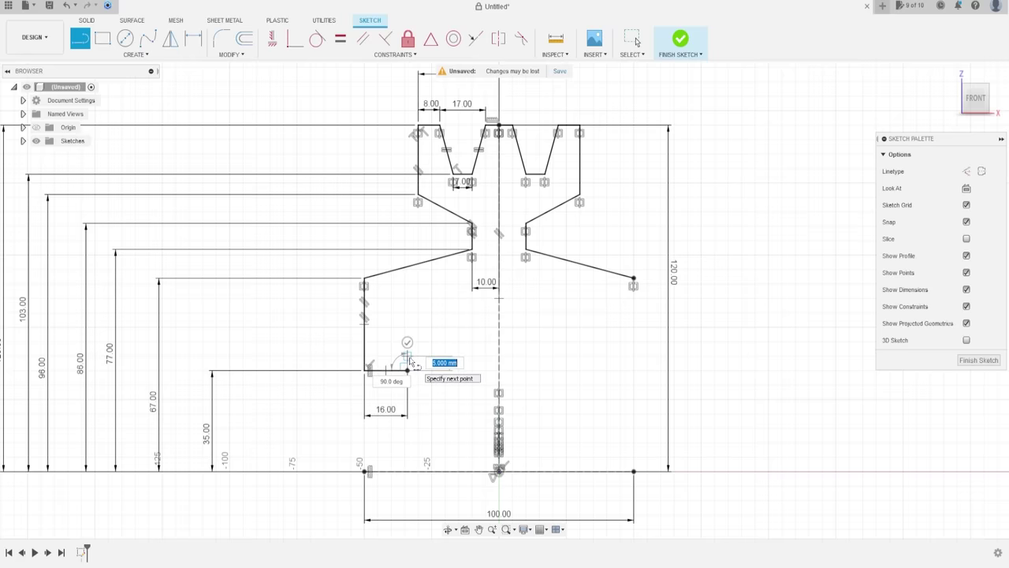
type("5")
key("Return")
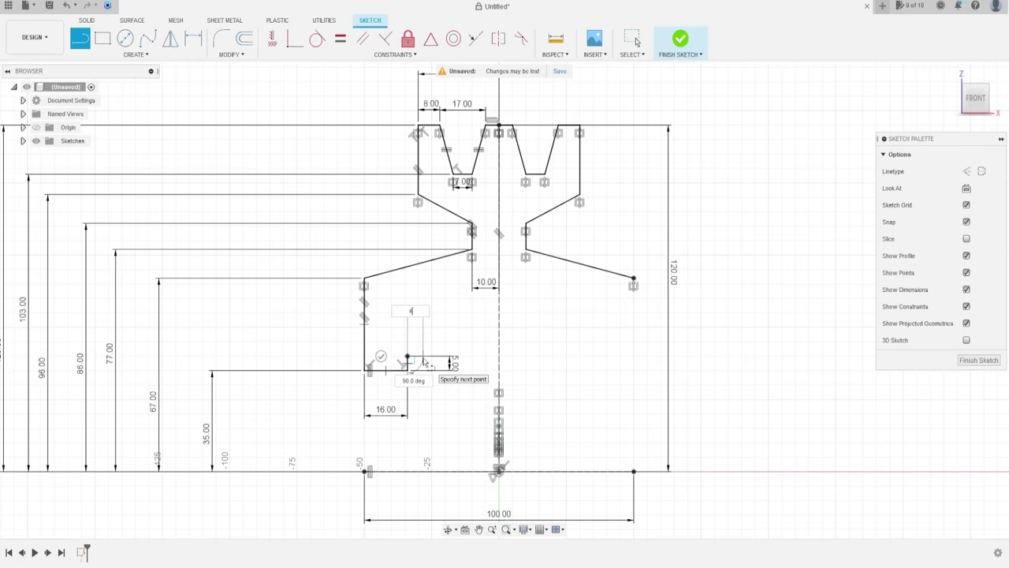
key("Return")
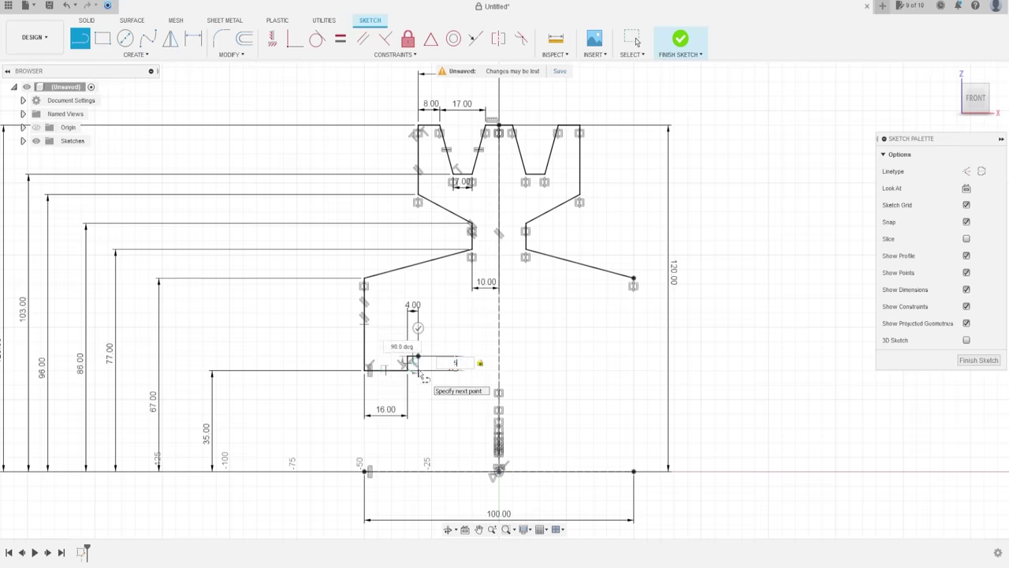
key("Return")
Step: Continue with a 10 mm segment, a 10 mm step up, 70 mm across, closing at the slanted line
scroll(425, 370, "up", 3)
scroll(432, 370, "up", 2)
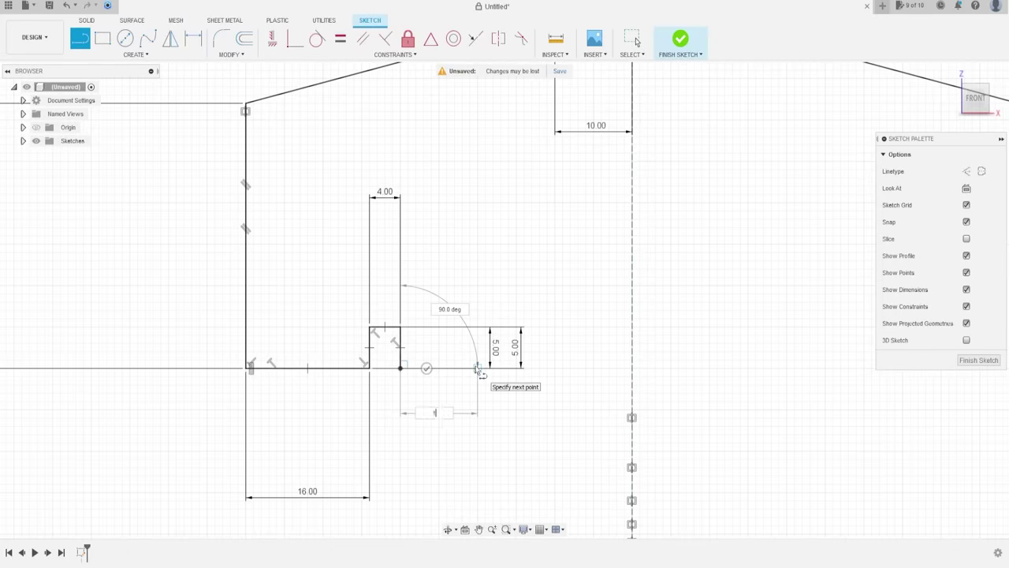
key("Return")
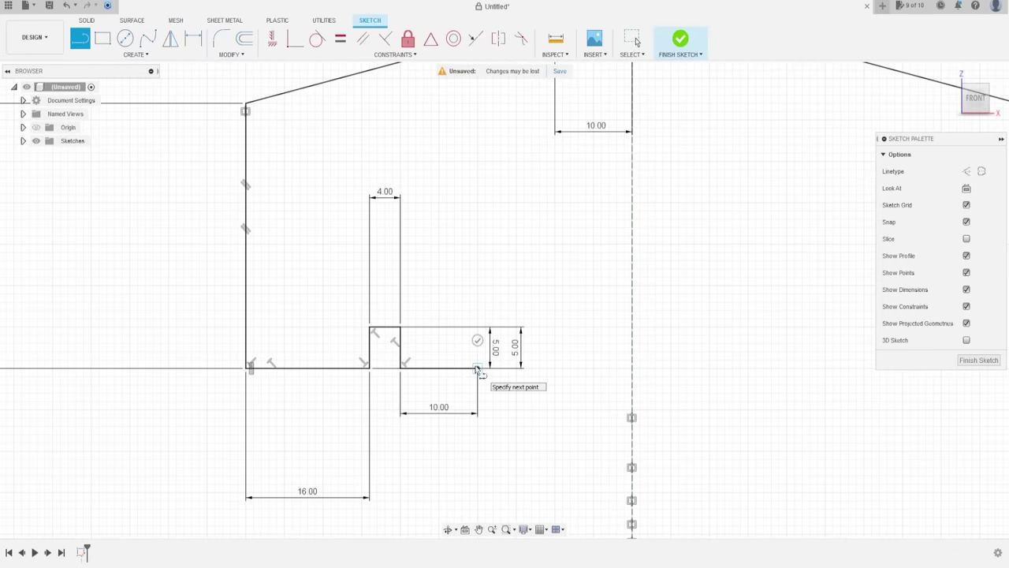
type("10")
key("Return")
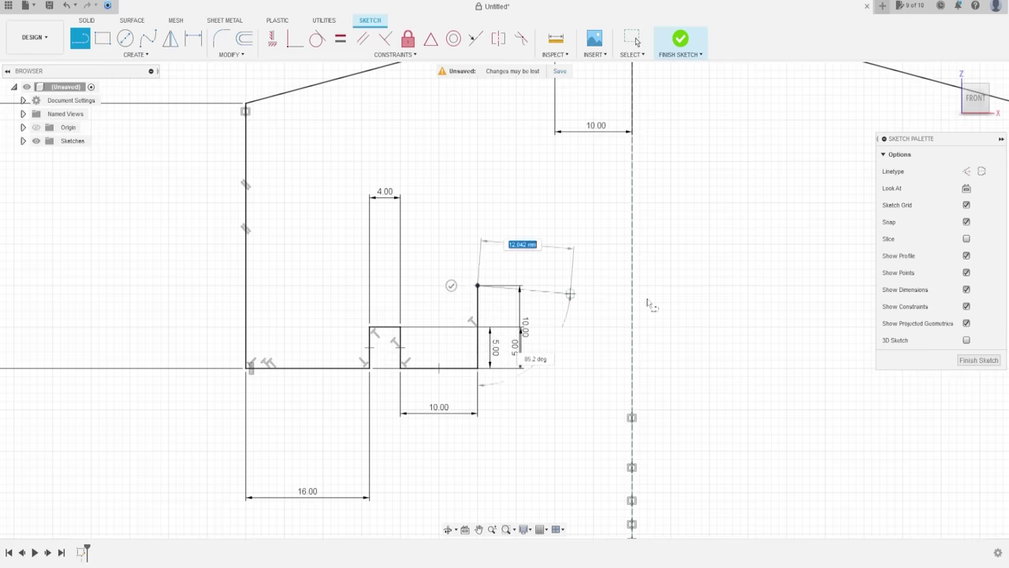
scroll(788, 298, "down", 3)
middle_click_drag(788, 297, 653, 292)
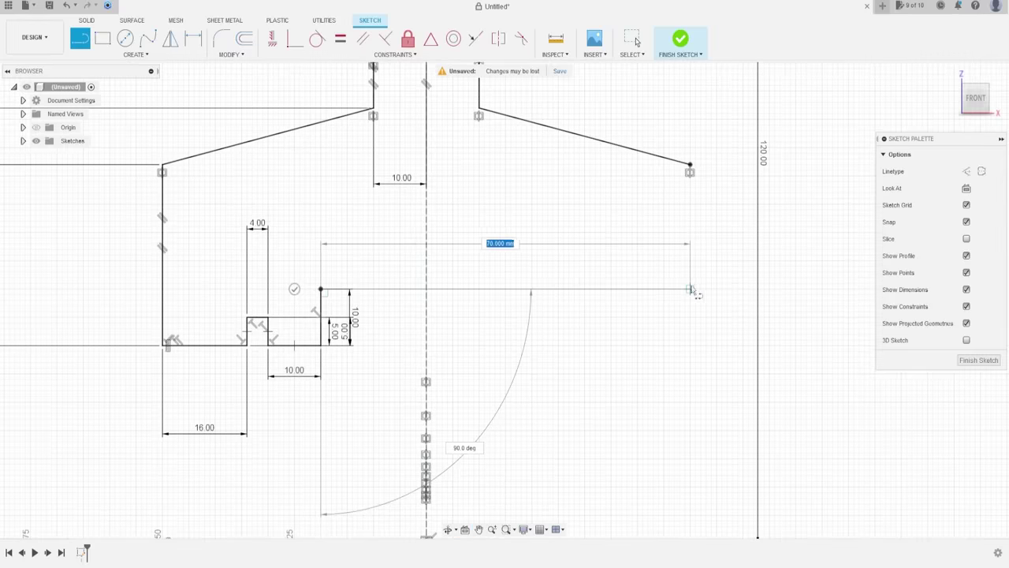
left_click(692, 289)
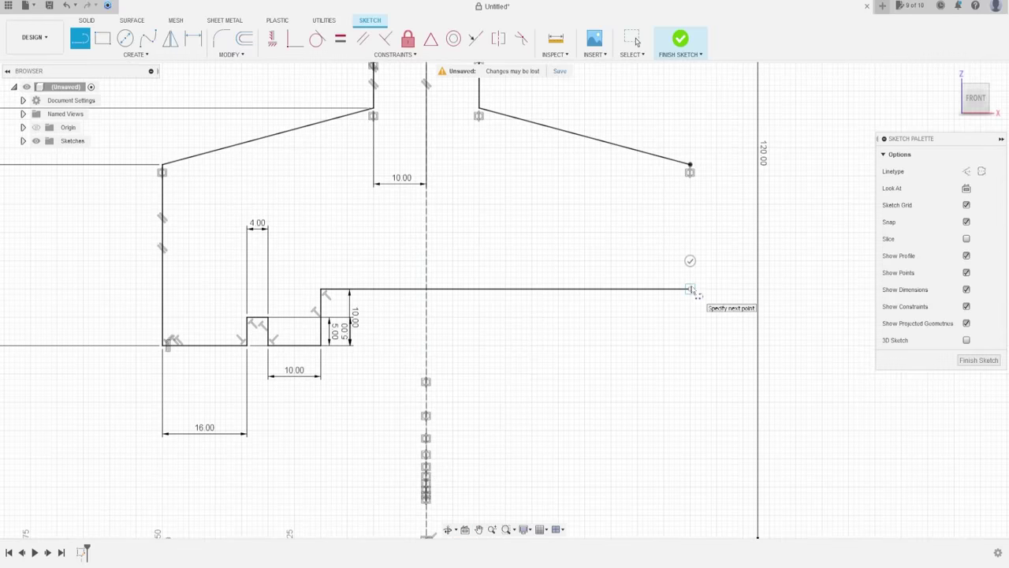
left_click(690, 164)
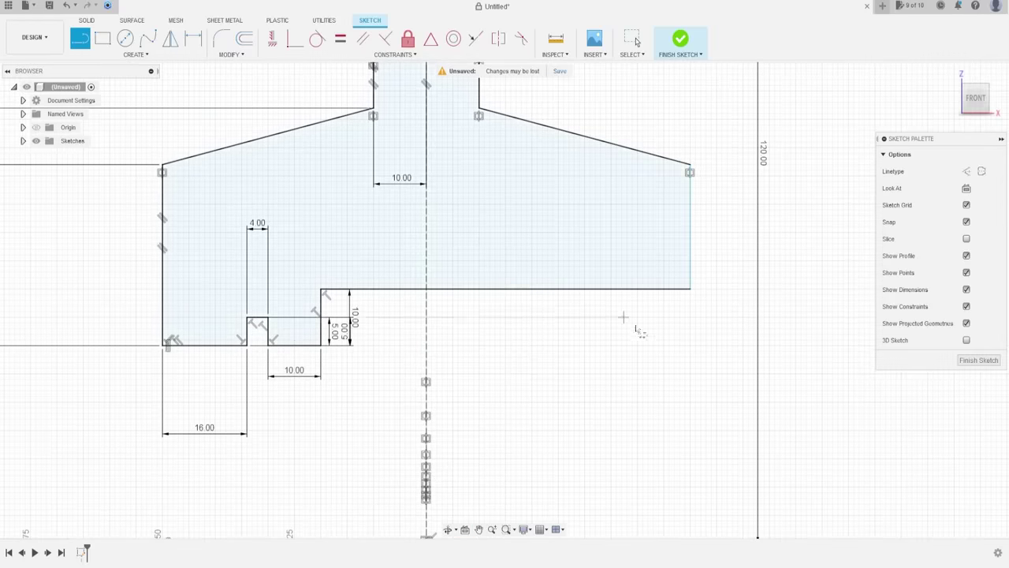
scroll(615, 317, "down", 3)
key("Escape")
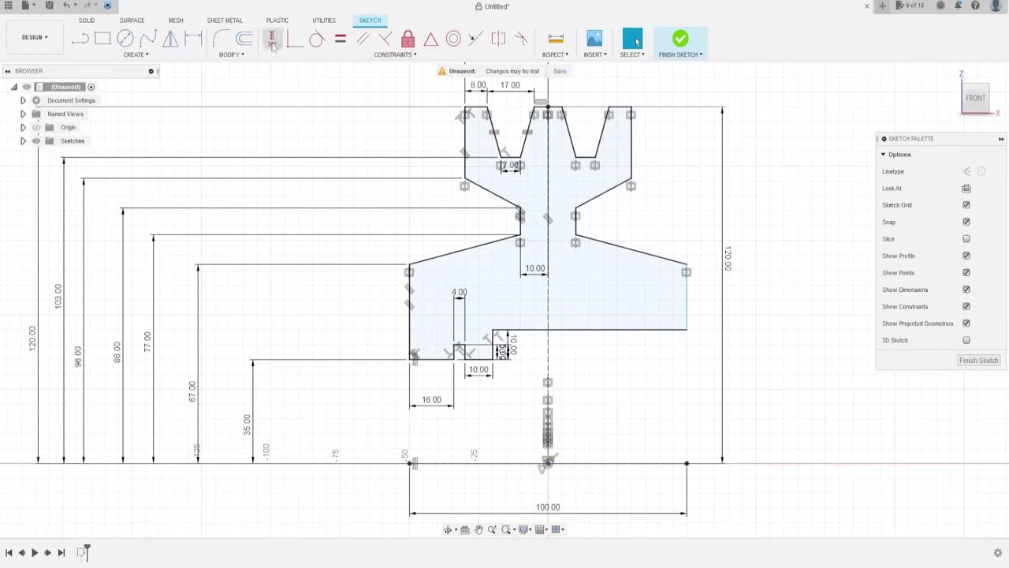
Step: Constrain the profile's right edge vertical and move the 5.00 dimension clear
left_click(272, 39)
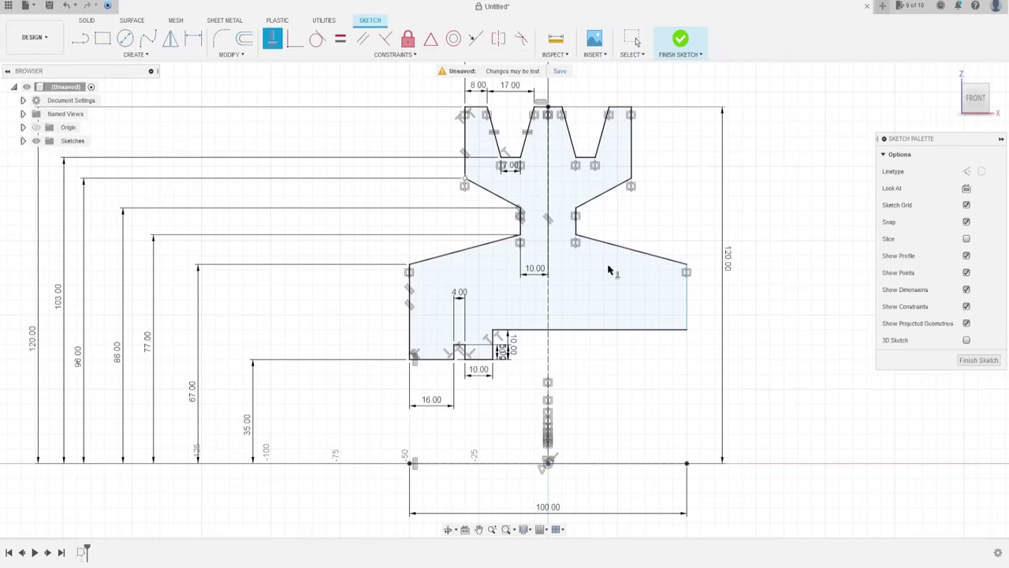
left_click(687, 332)
scroll(633, 400, "down", 3)
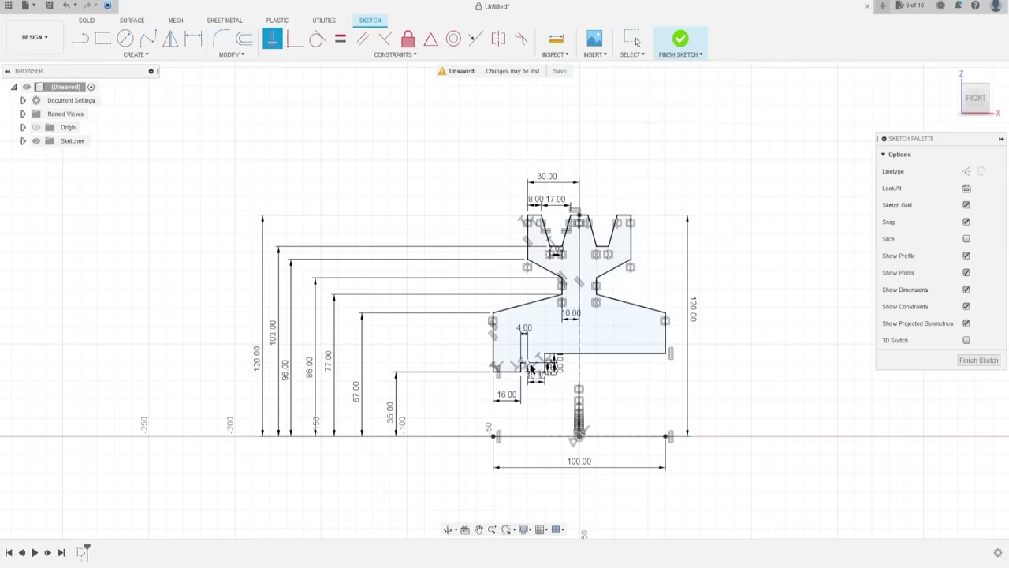
scroll(531, 369, "up", 5)
key("Escape")
left_click_drag(560, 346, 457, 344)
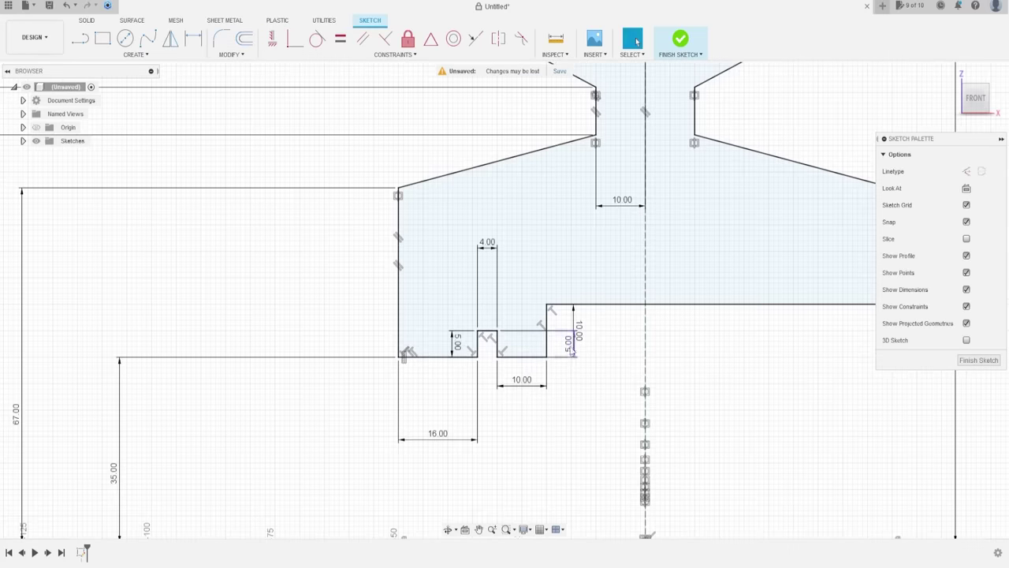
scroll(607, 426, "down", 3)
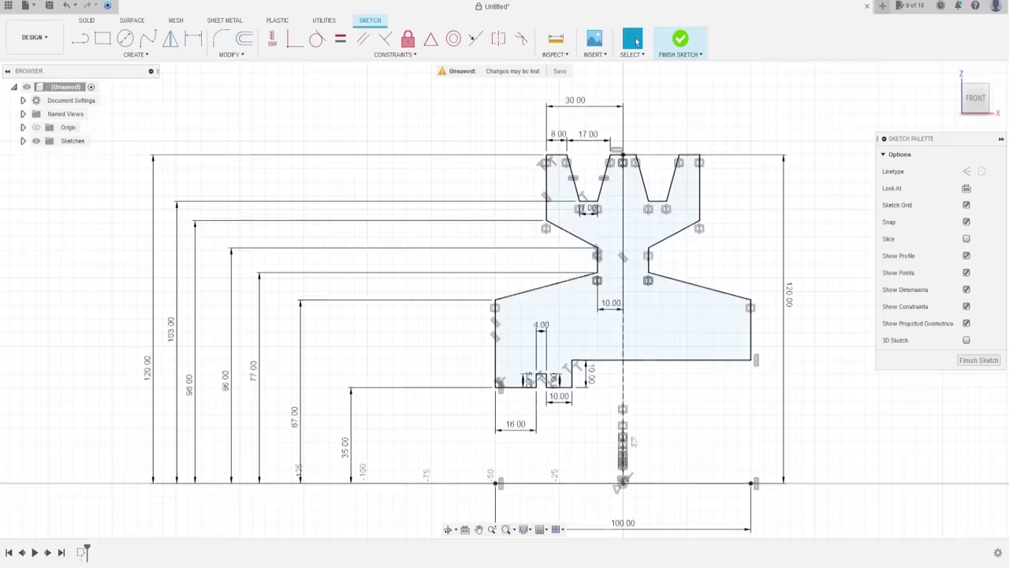
scroll(633, 442, "down", 1)
middle_click_drag(623, 332, 588, 322)
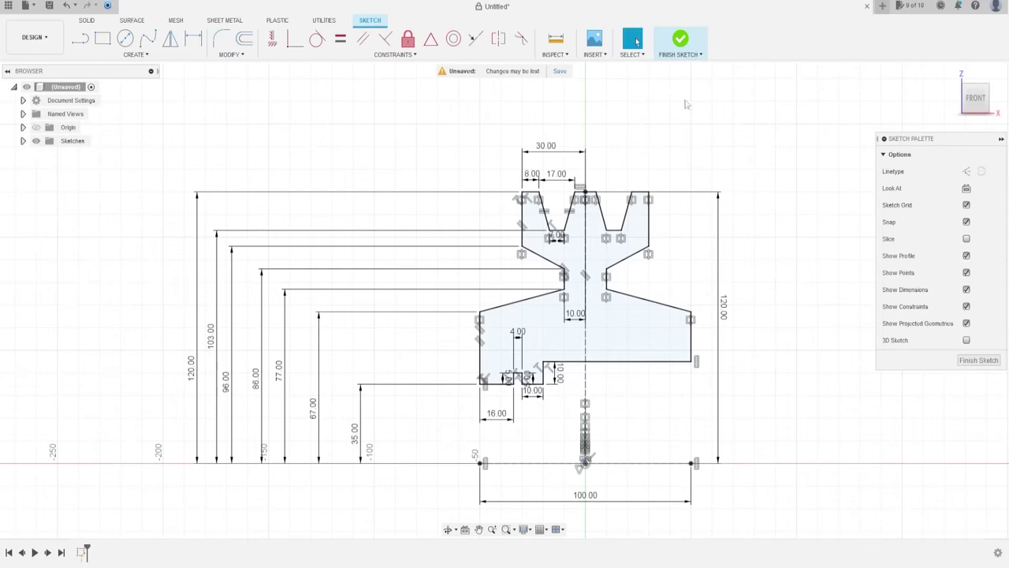
Step: Finish the sketch and revolve the profile 360° about the bottom horizontal line
left_click(680, 39)
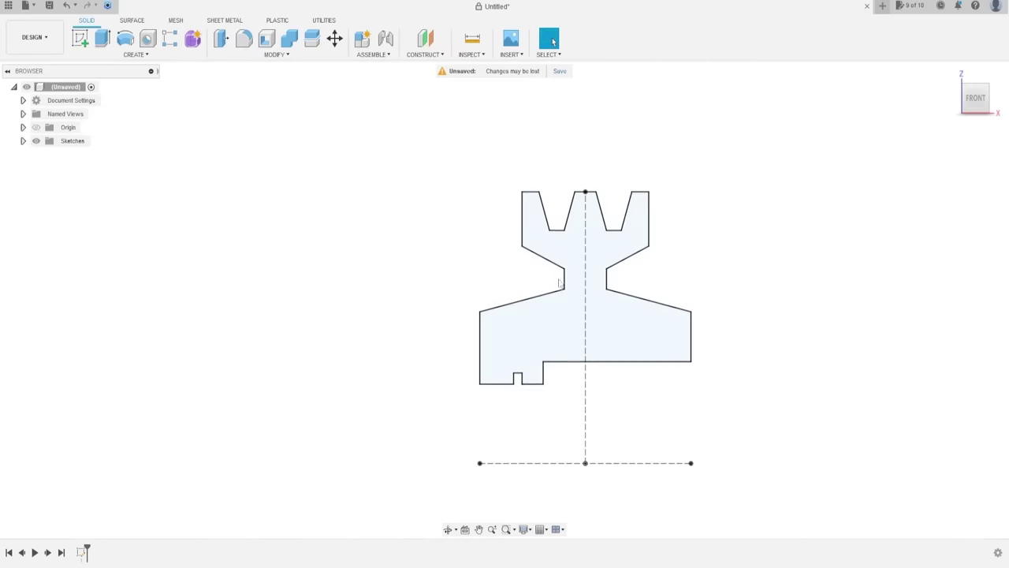
left_click(125, 39)
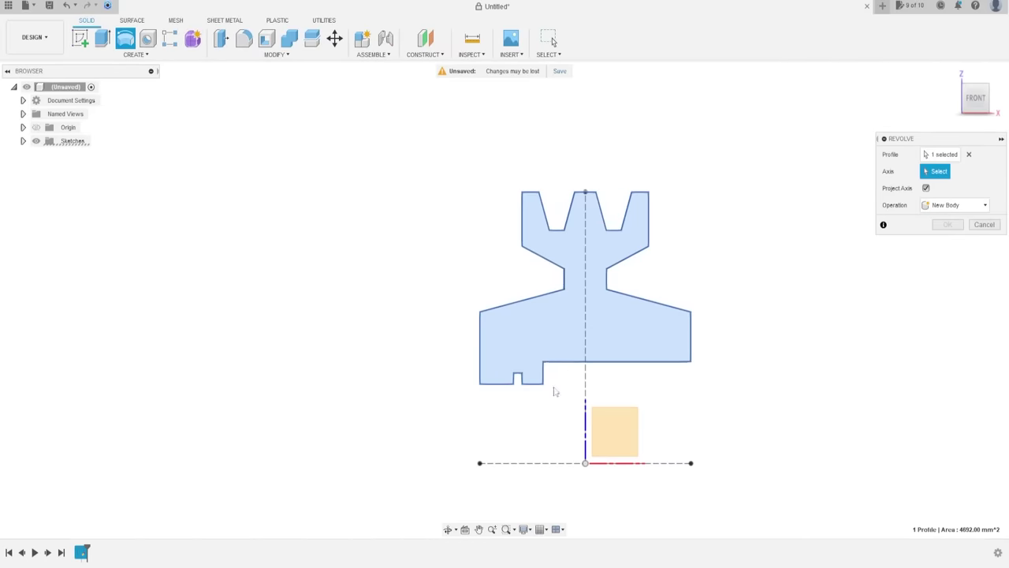
left_click(541, 464)
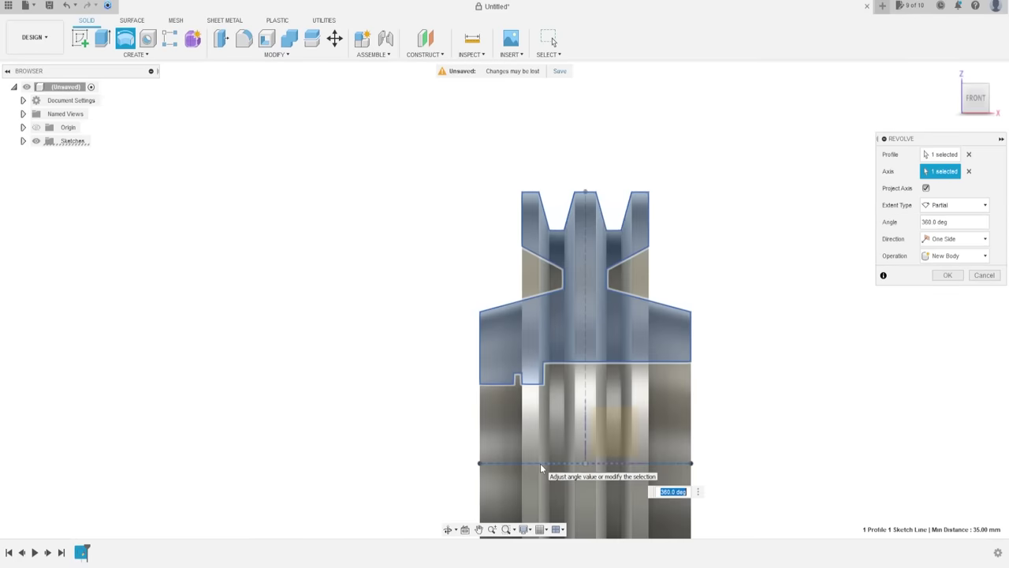
mouse_move(844, 365)
middle_mouse_down("shift")
mouse_move(929, 284)
mouse_move(784, 311)
middle_mouse_up("shift")
left_click(947, 276)
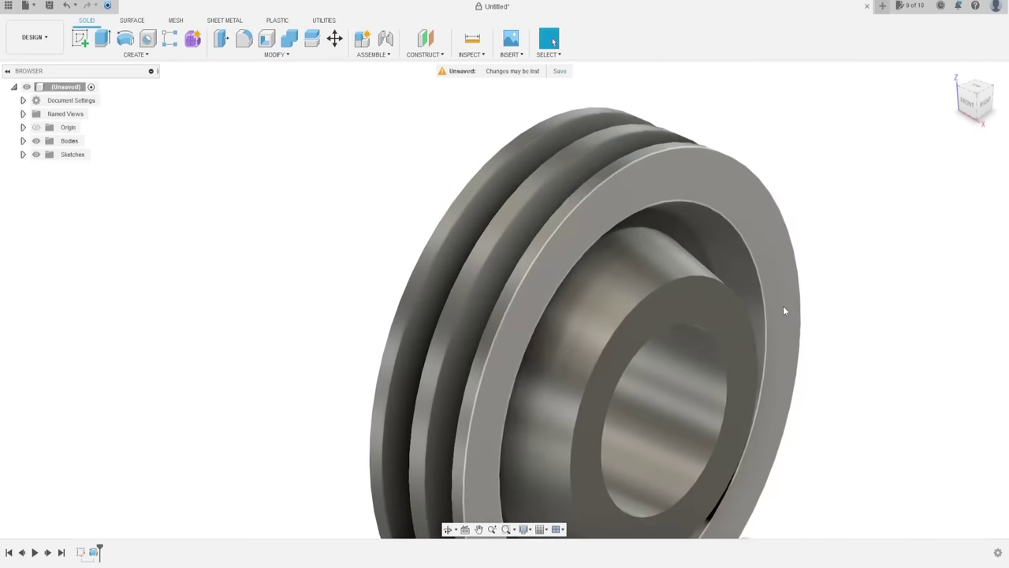
scroll(784, 309, "down", 3)
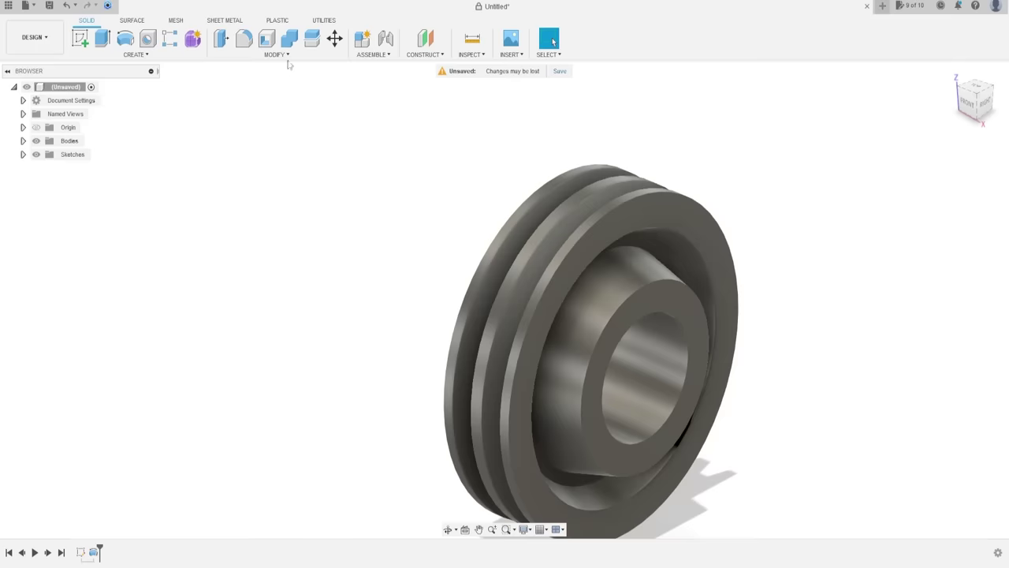
Step: Fillet the four circular hub and web edges with a 4 mm radius
left_click(244, 38)
middle_click_drag(840, 351, 709, 346, "shift")
left_click(574, 227)
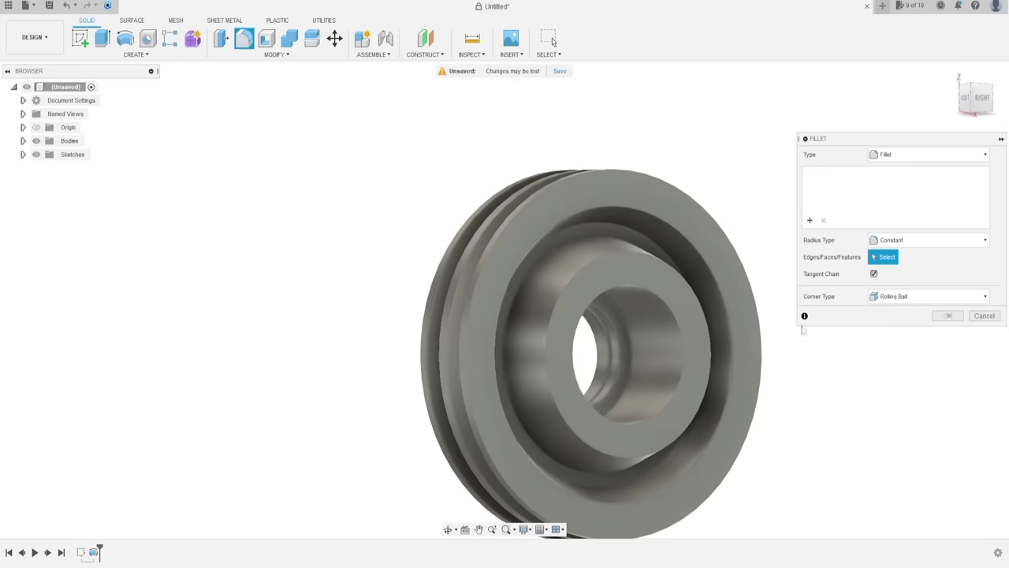
left_click(574, 233)
middle_click_drag(426, 243, 536, 256, "shift")
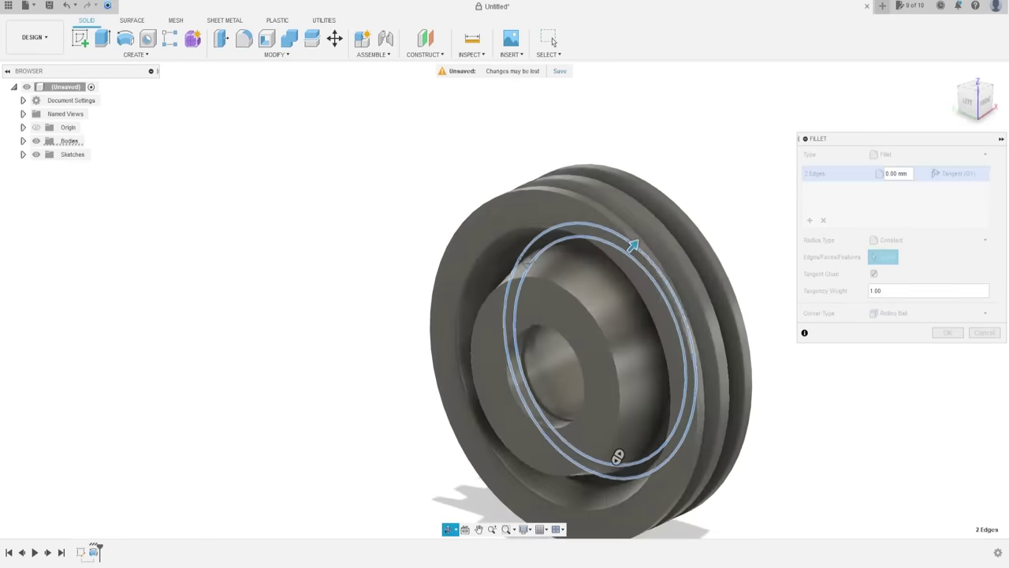
left_click(544, 254)
left_click(530, 246)
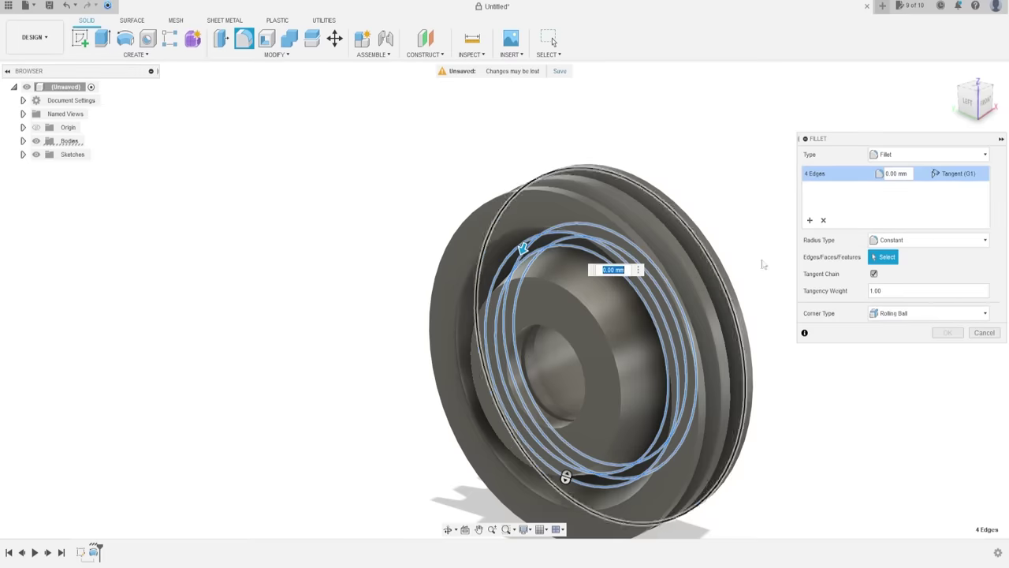
key("Escape")
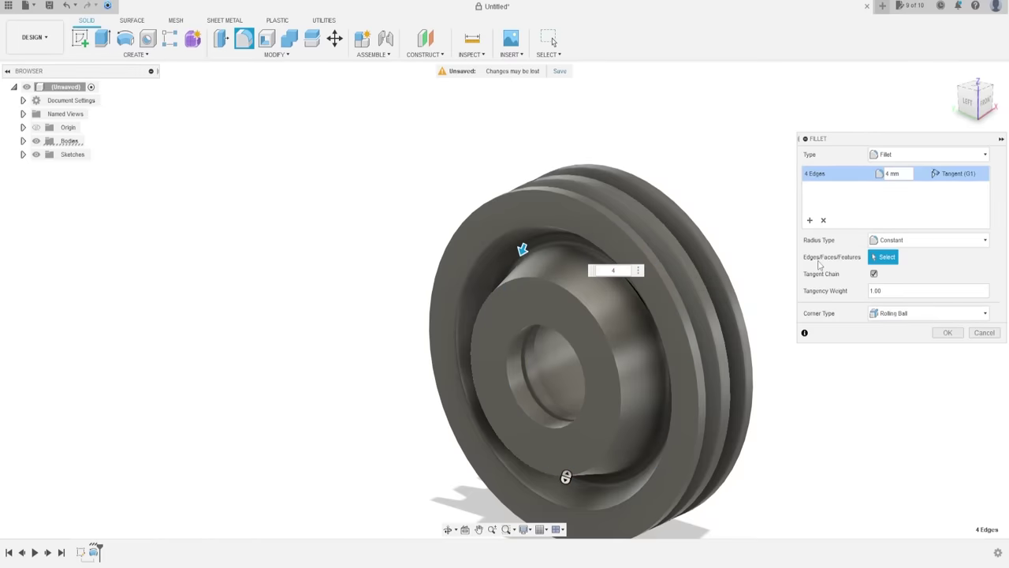
left_click(278, 57)
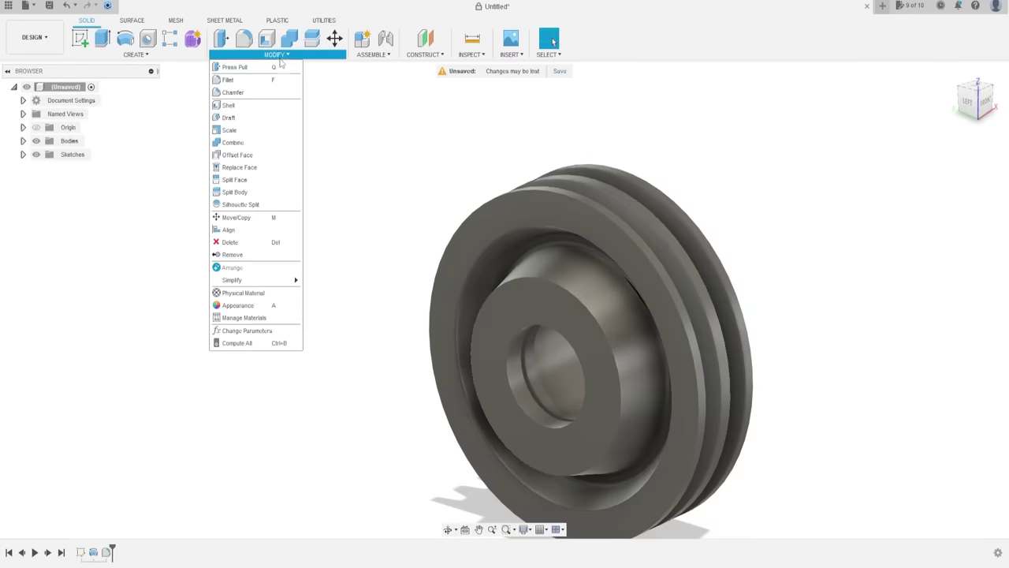
Step: Chamfer the central bore's circular edge by 2 mm
left_click(241, 92)
middle_click_drag(739, 315, 659, 293, "shift")
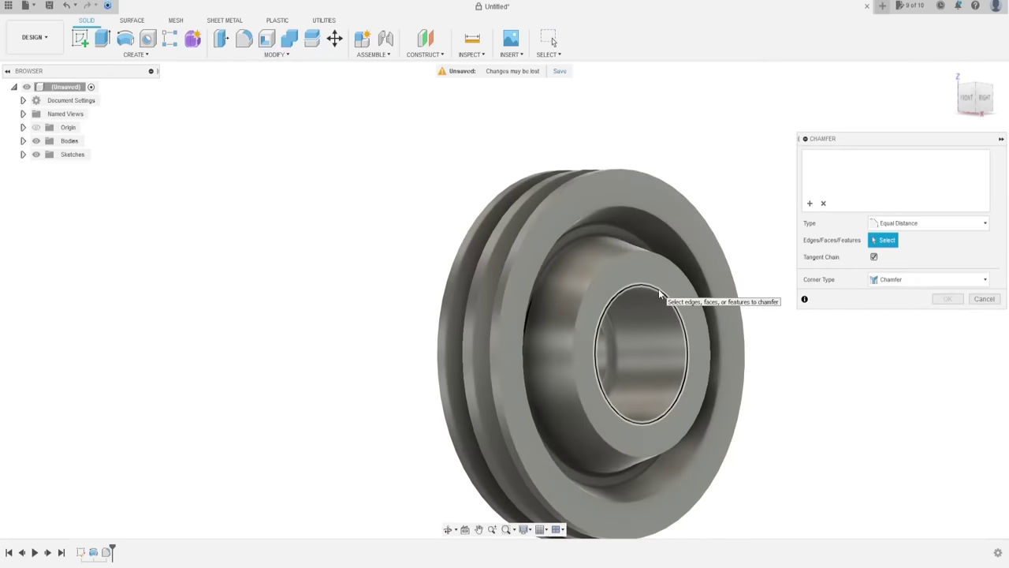
left_click(659, 293)
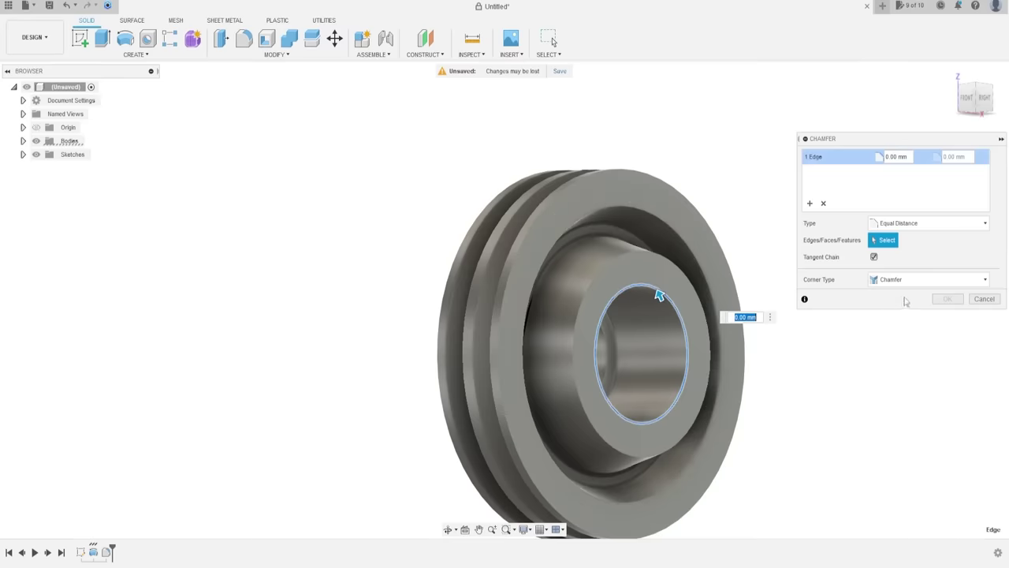
type("2")
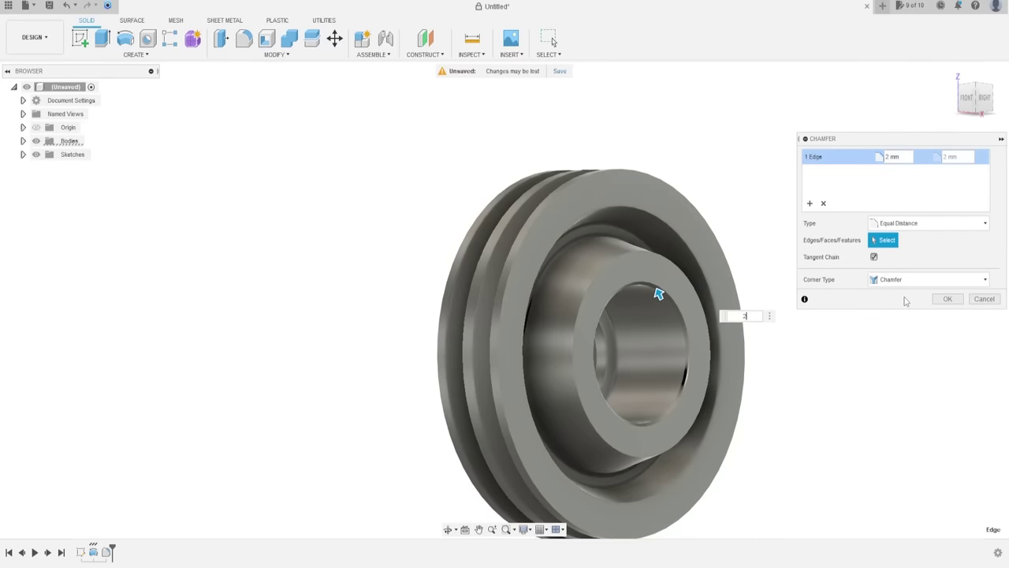
key("Return")
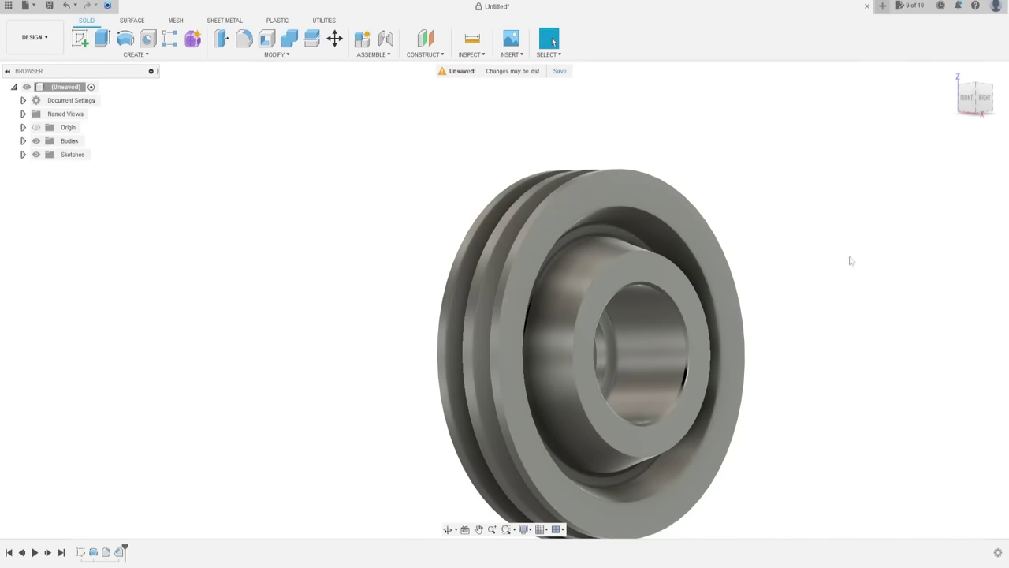
middle_click_drag(849, 260, 678, 244, "shift")
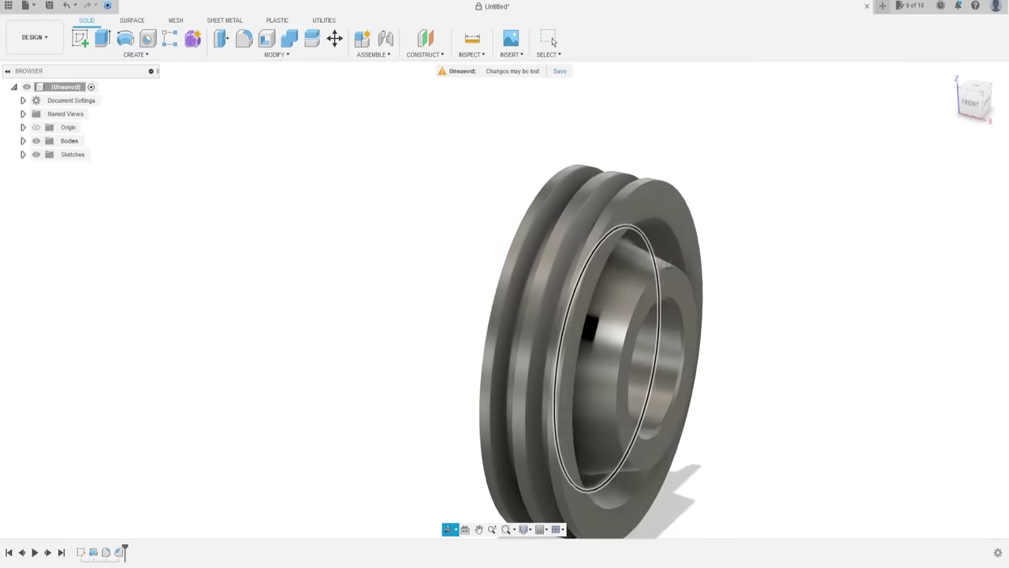
Step: Start a sketch on the hub's front face and draw an 8 mm circle above the centre
left_click(550, 39)
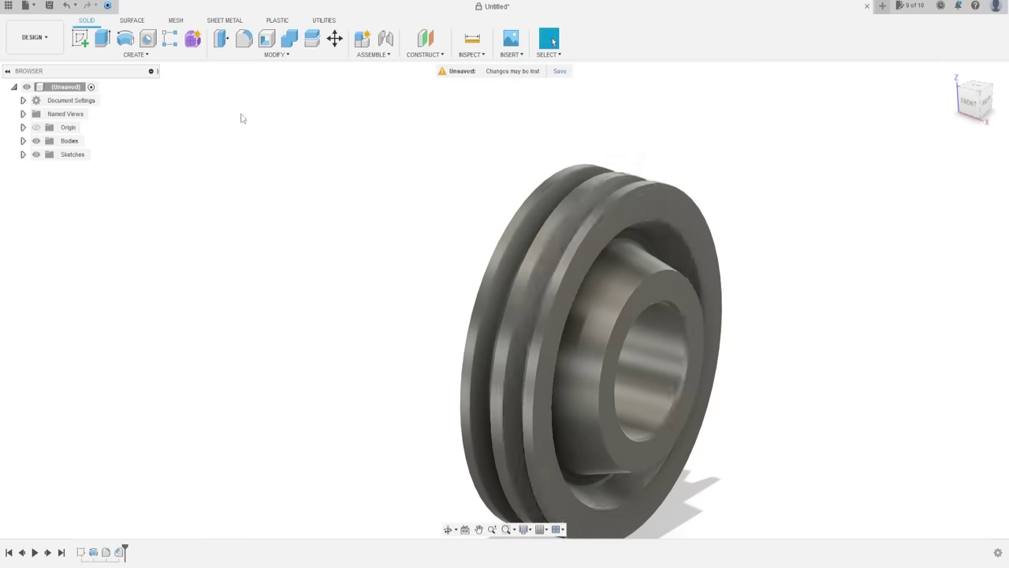
left_click(80, 38)
left_click(678, 291)
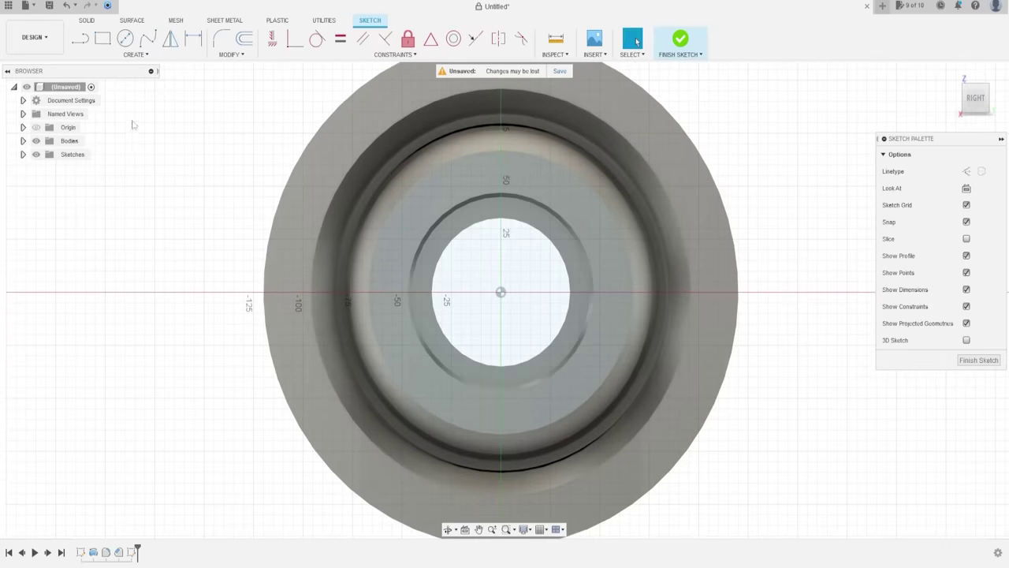
left_click(124, 39)
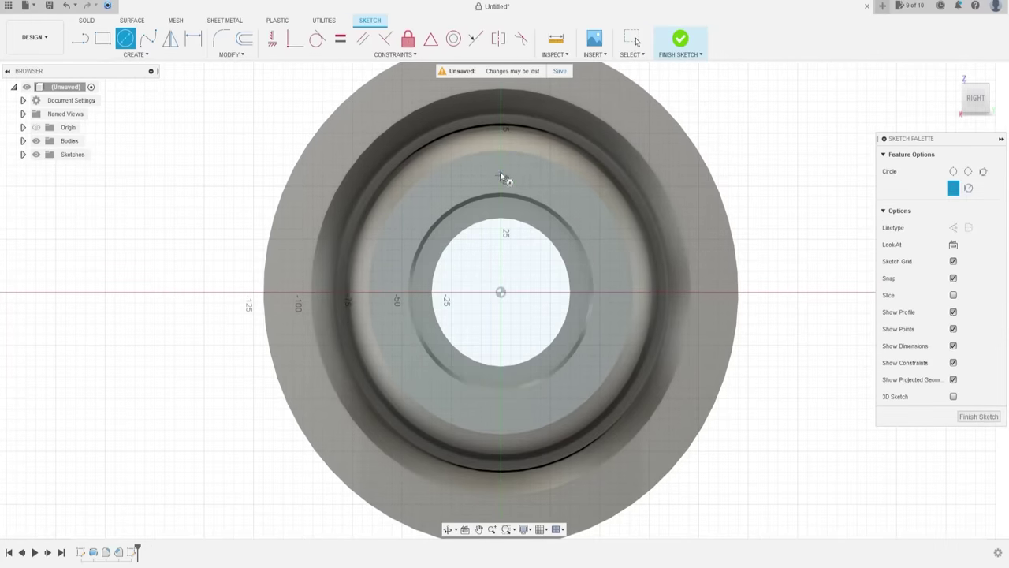
scroll(501, 175, "up", 3)
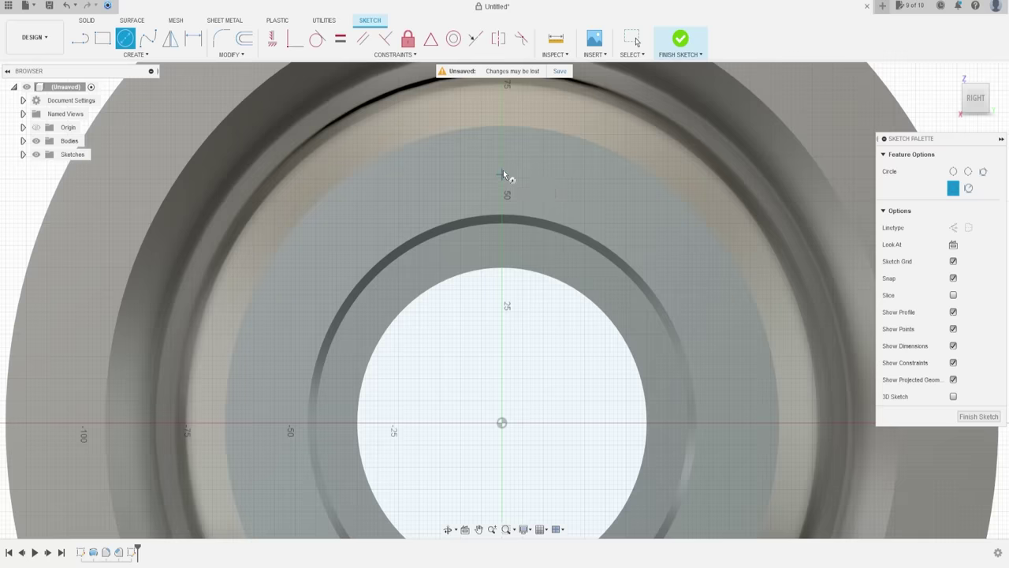
left_click(502, 169)
type("8")
key("Return")
key("Escape")
scroll(392, 180, "down", 2)
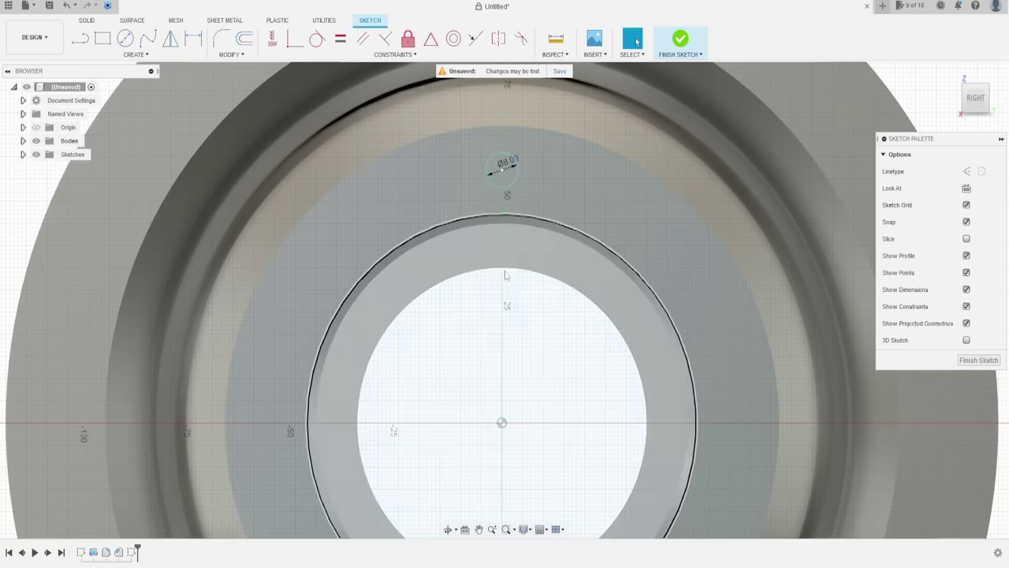
Step: Dimension the circle's centre 57 mm from the origin, fix it, and finish the sketch
left_click(194, 37)
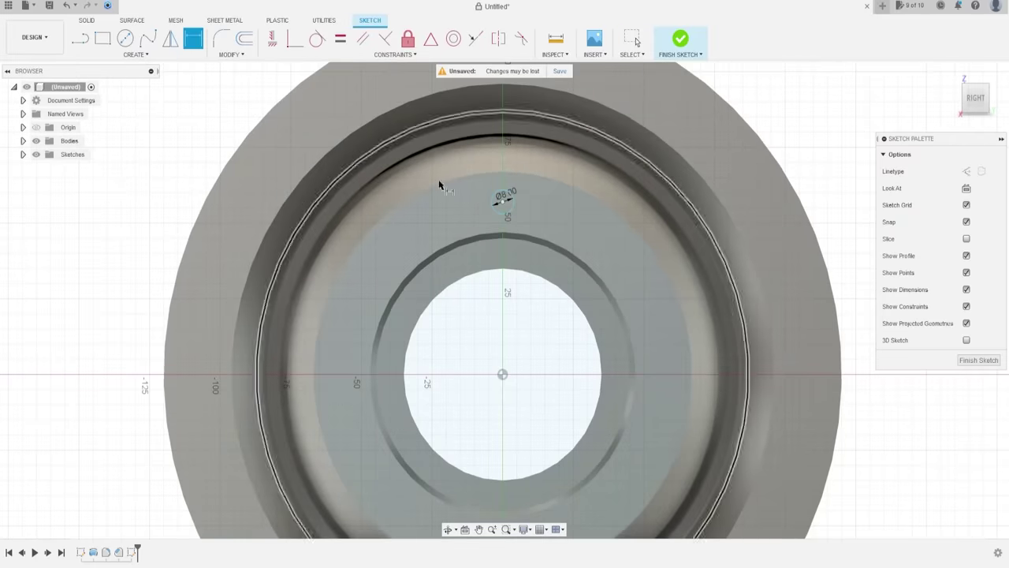
left_click(502, 200)
left_click(502, 374)
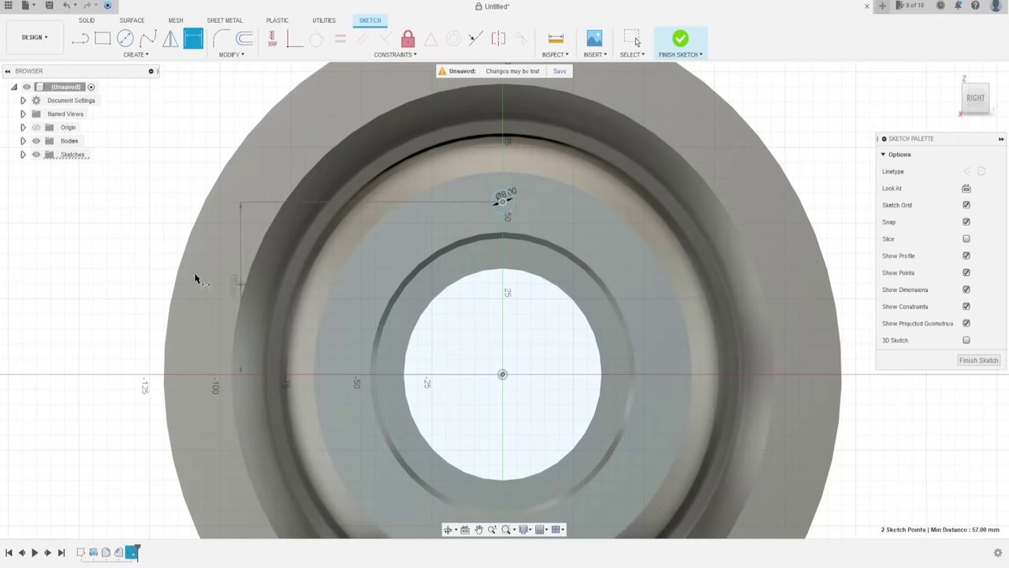
left_click(119, 281)
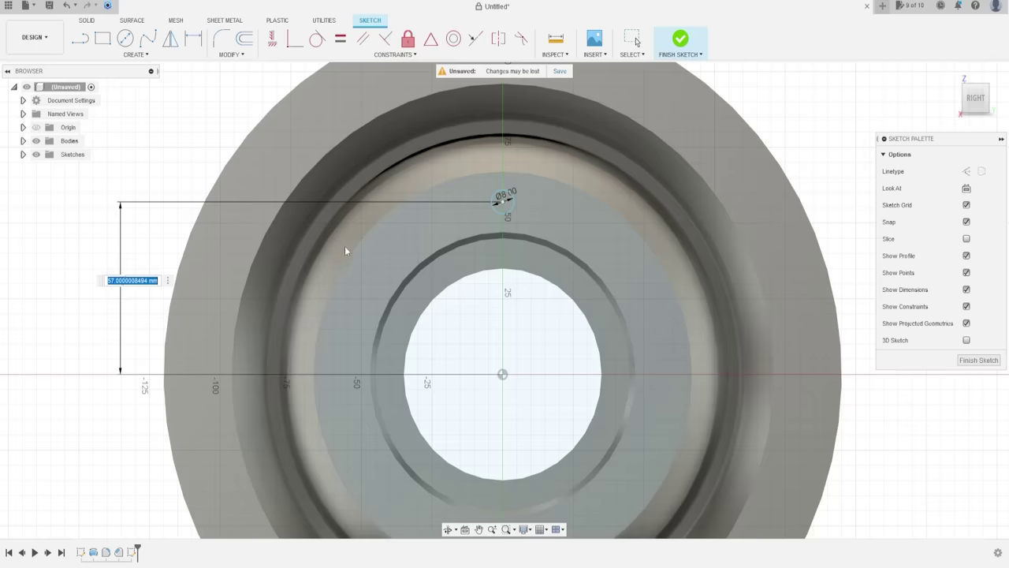
type("57")
key("Return")
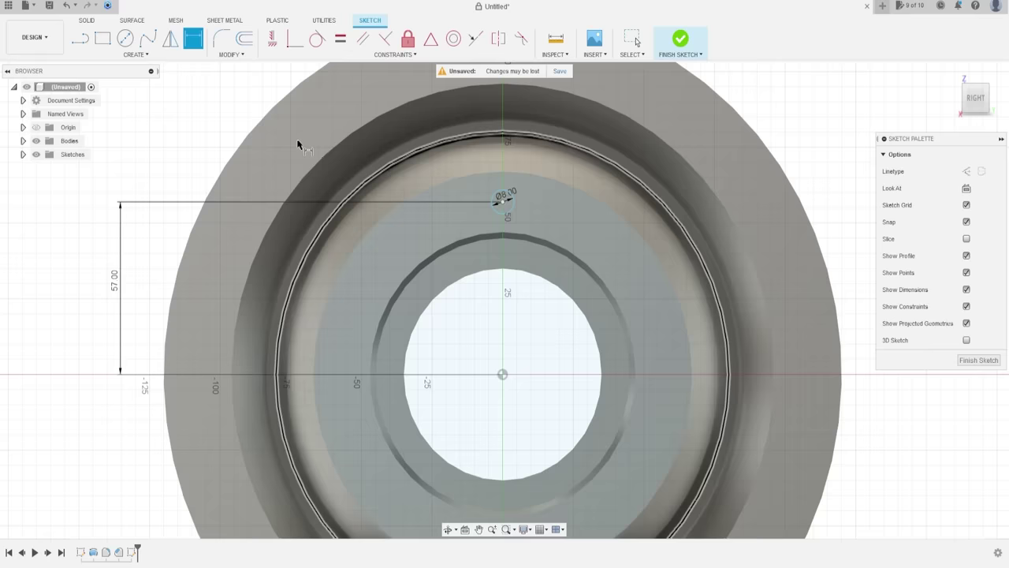
left_click(272, 39)
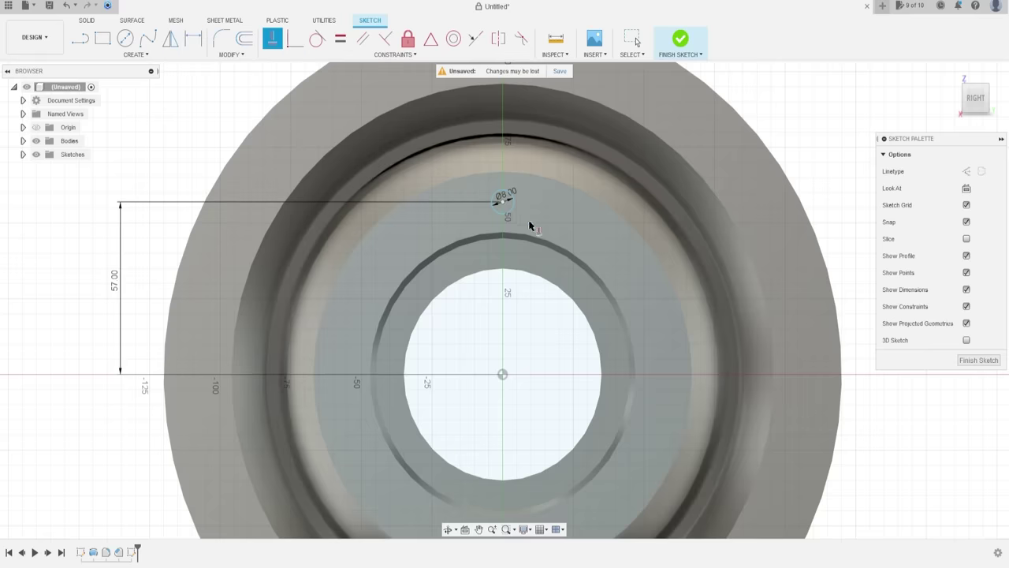
left_click(503, 199)
left_click(503, 377)
scroll(525, 259, "down", 2)
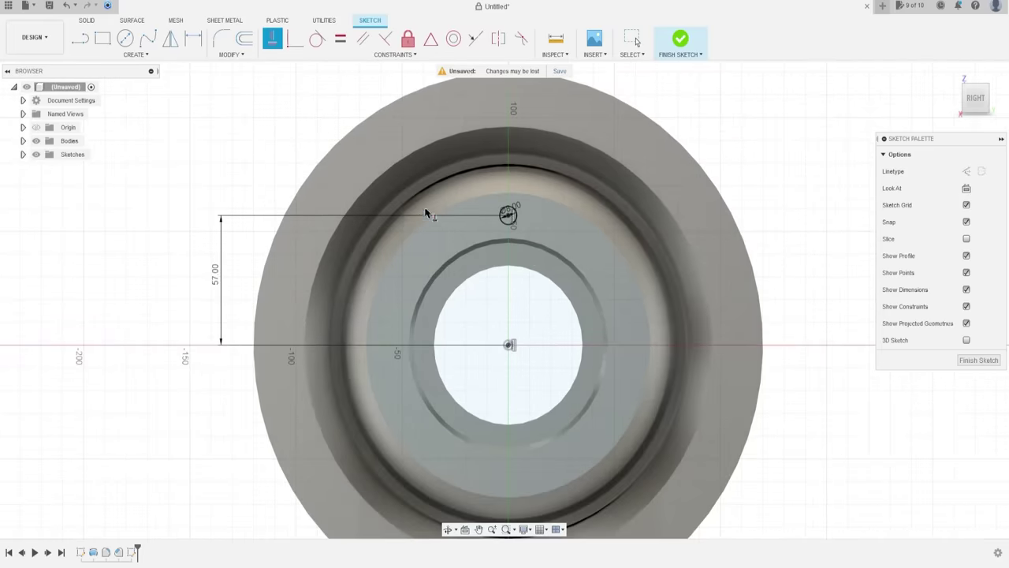
left_click(679, 40)
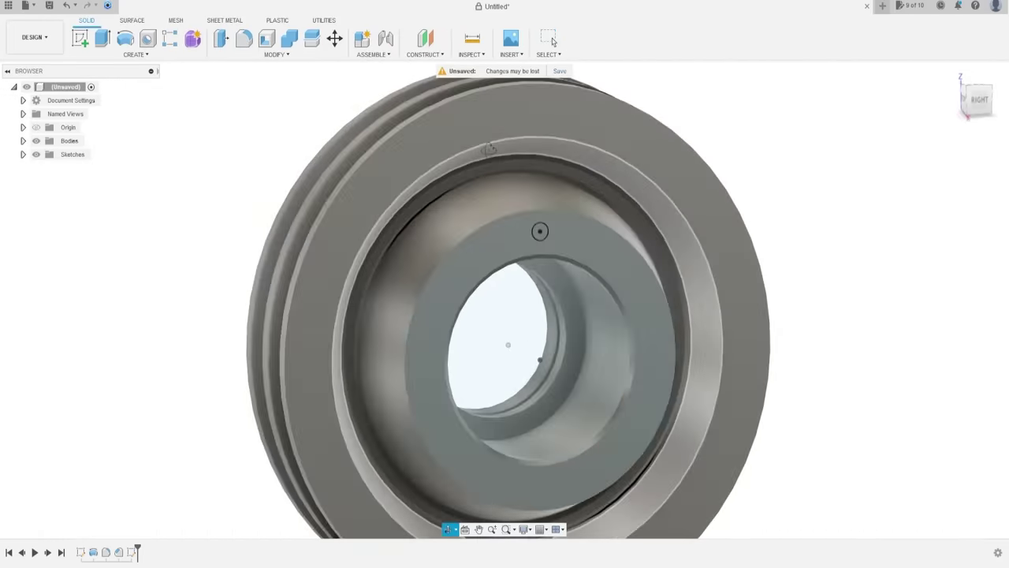
Step: Place a tapped hole at the sketched centre point with 15 mm depth
left_click(134, 54)
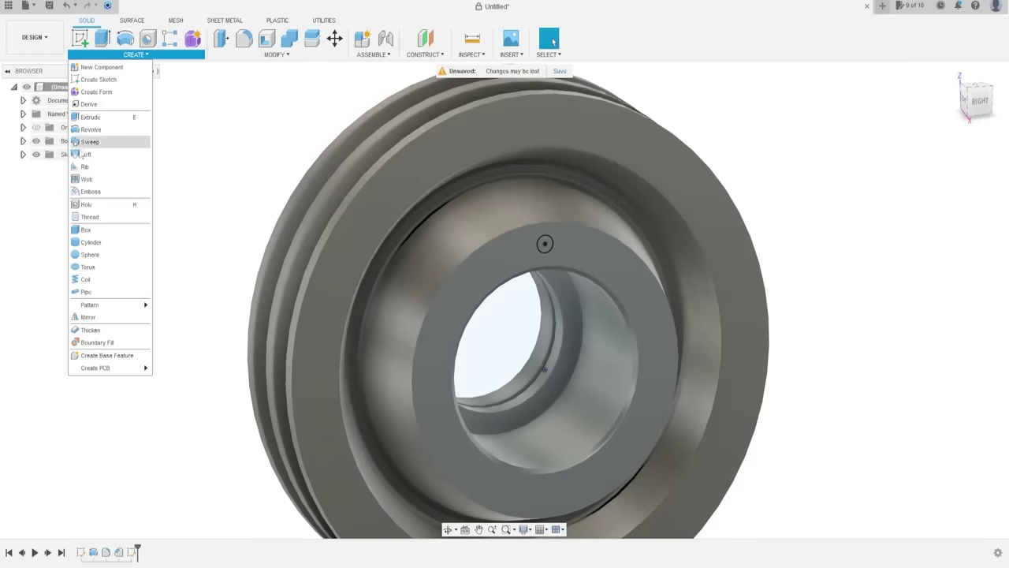
left_click(87, 204)
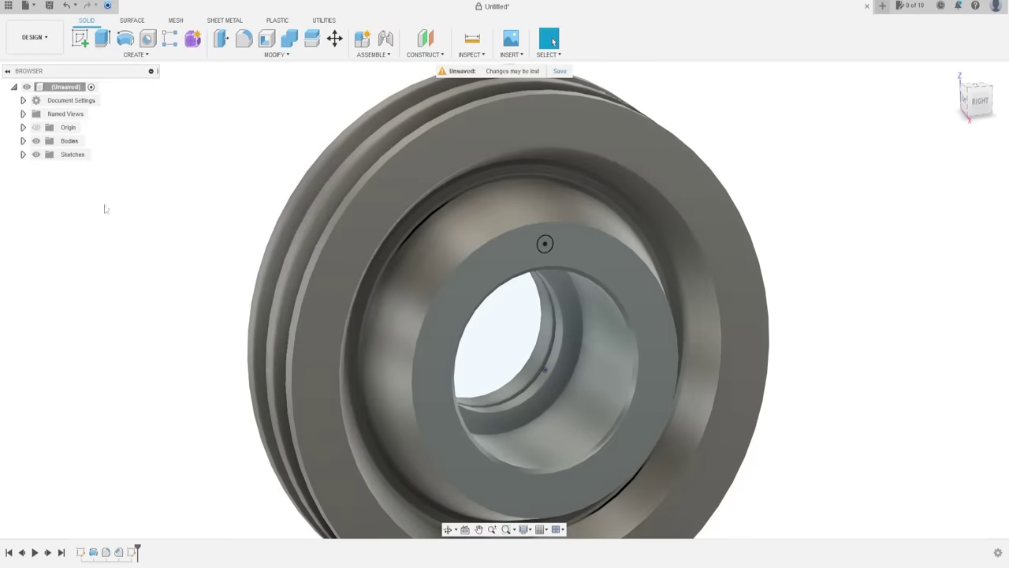
scroll(570, 244, "up", 3)
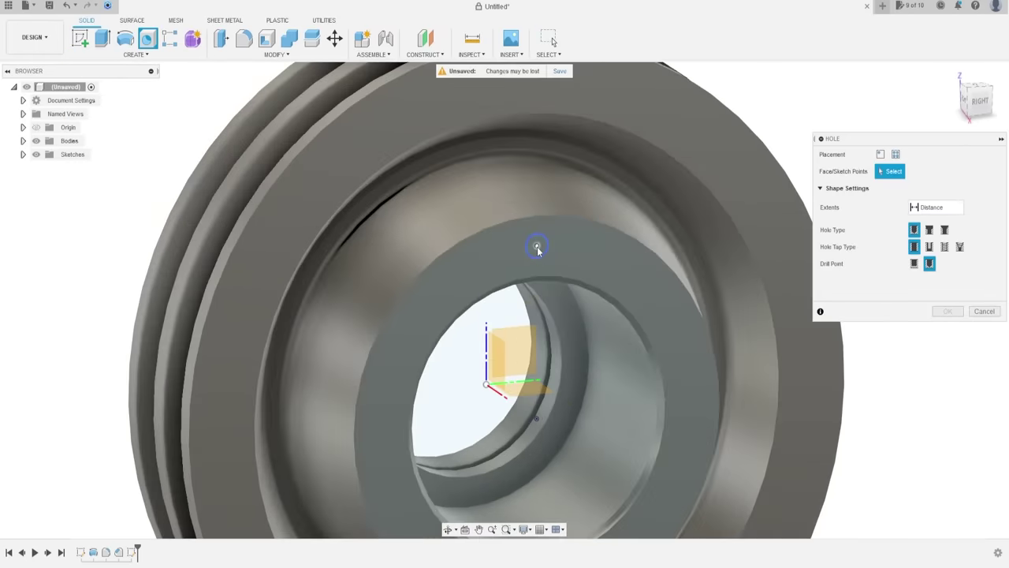
left_click(536, 245)
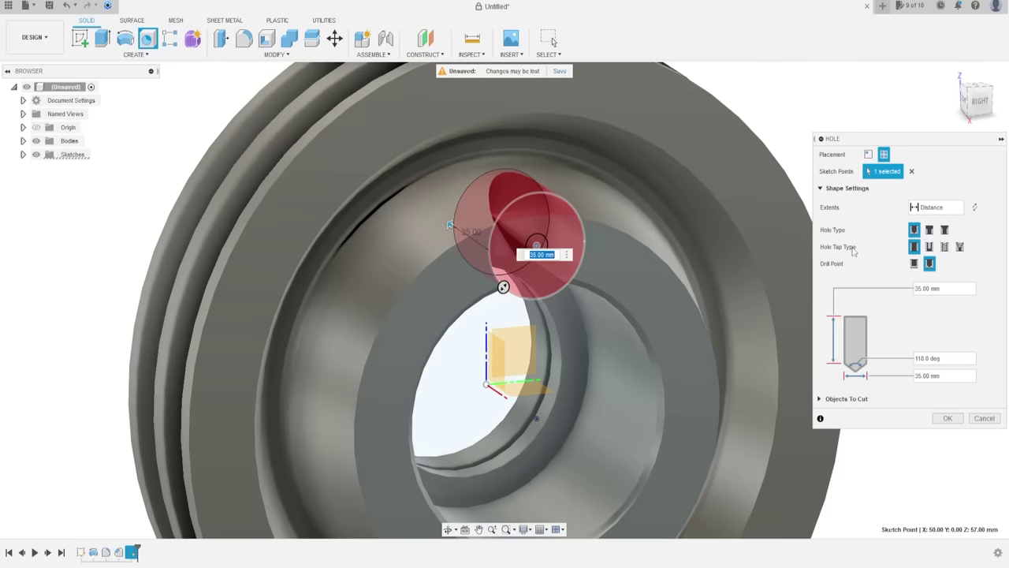
left_click(945, 247)
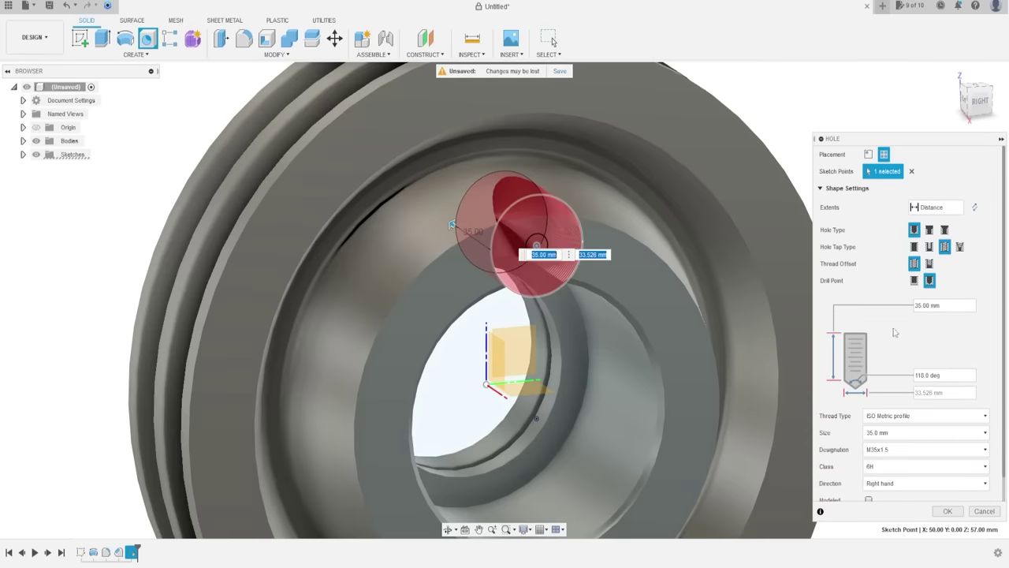
left_click(925, 305)
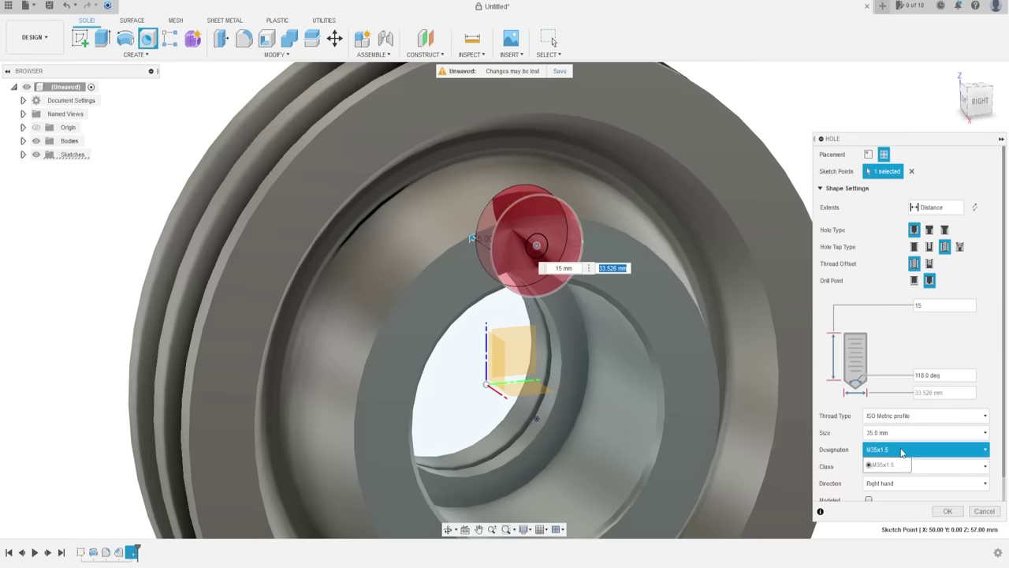
Step: Set thread size 8.0 mm and designation M8x1, then create the hole
left_click(912, 436)
scroll(895, 367, "up", 8)
left_click(893, 388)
left_click(899, 454)
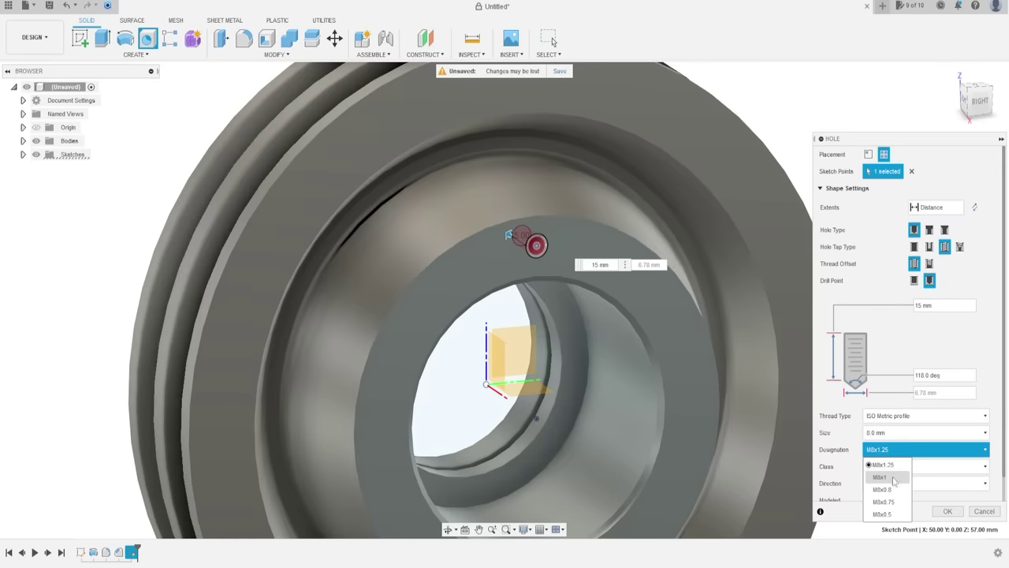
left_click(893, 478)
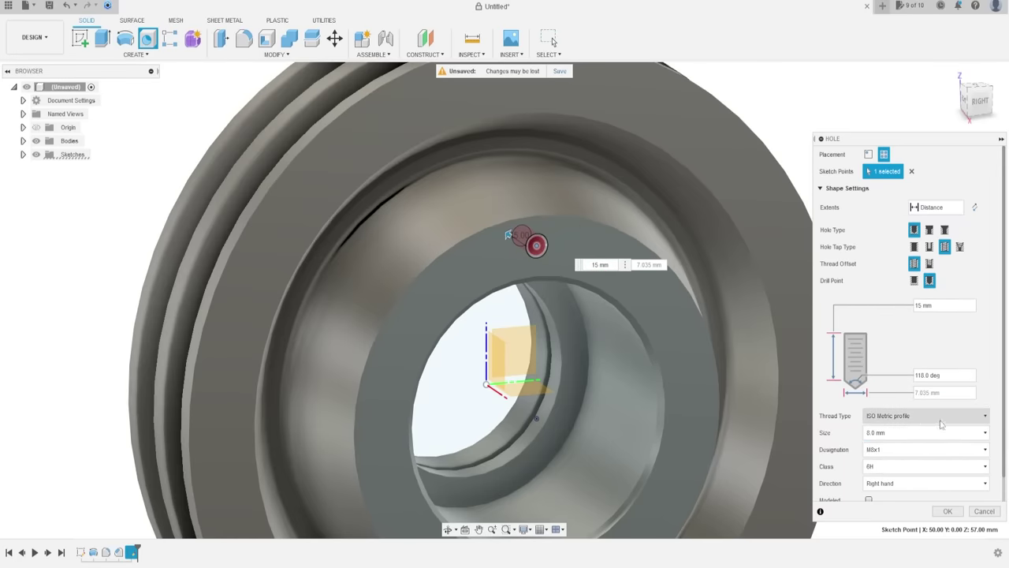
scroll(853, 475, "down", 1)
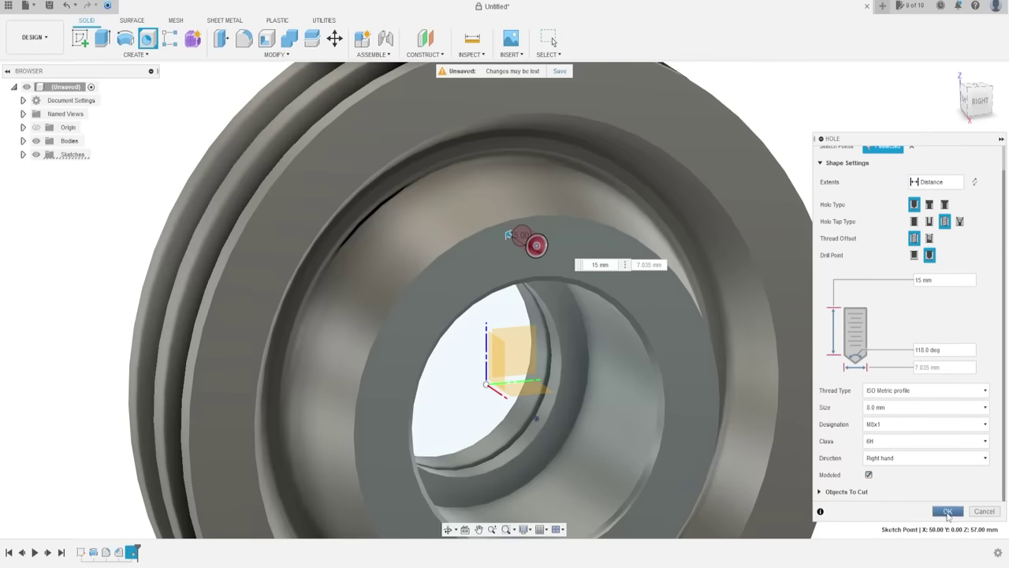
left_click(947, 512)
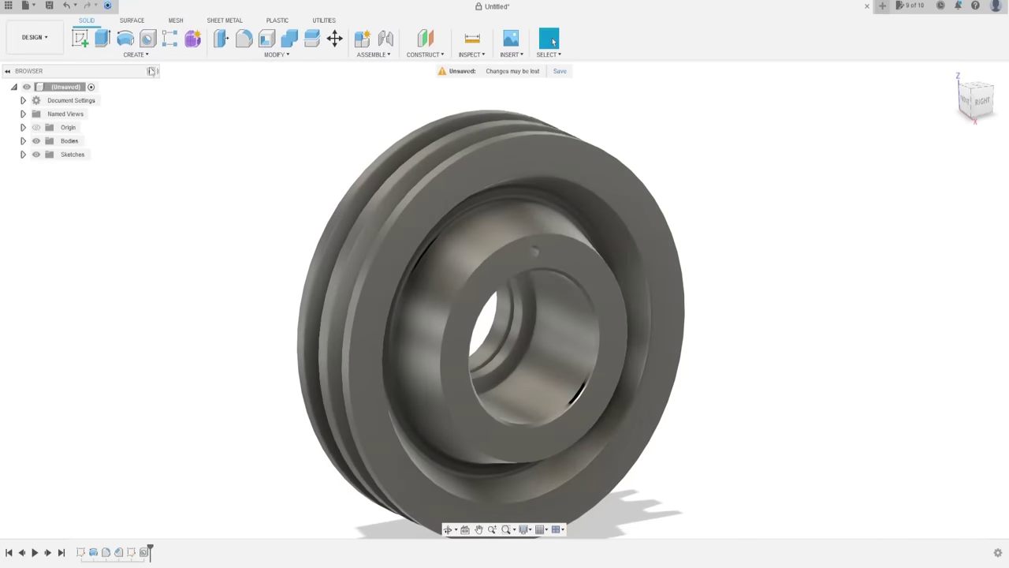
Step: Mirror the Hole1 feature, as a Features mirror, across the plane through the hub centre
left_click(135, 55)
left_click(120, 317)
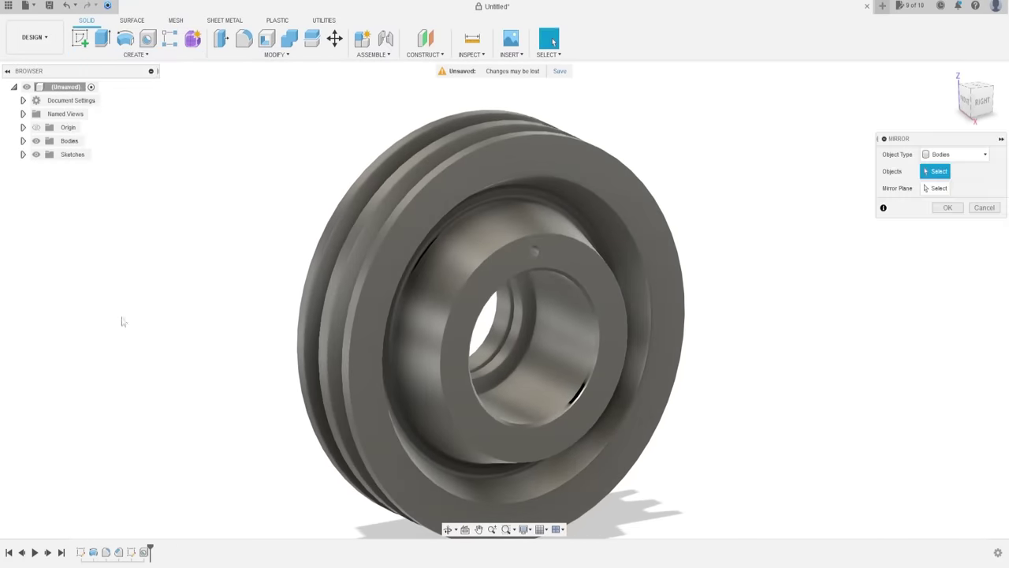
left_click(944, 156)
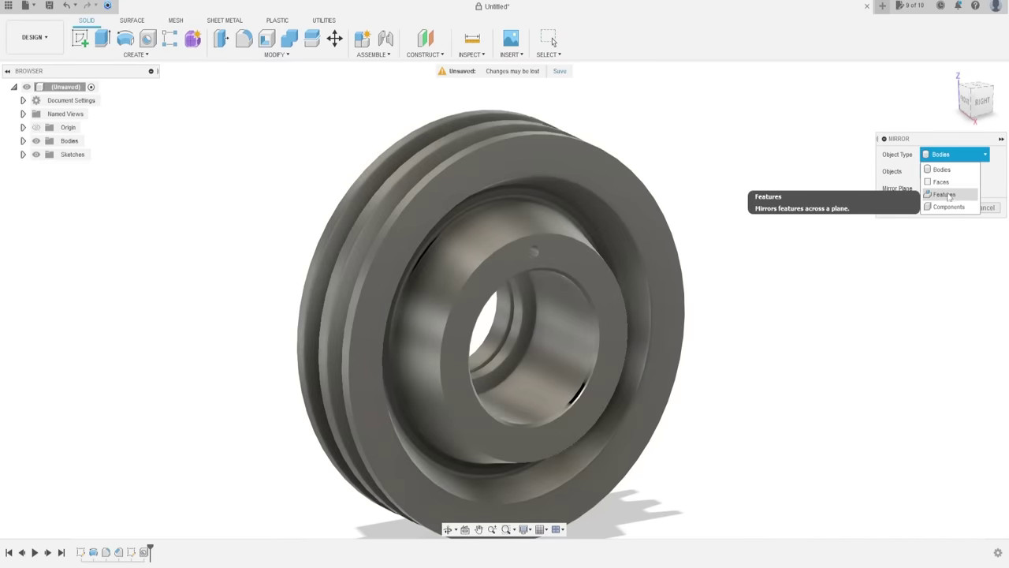
left_click(945, 195)
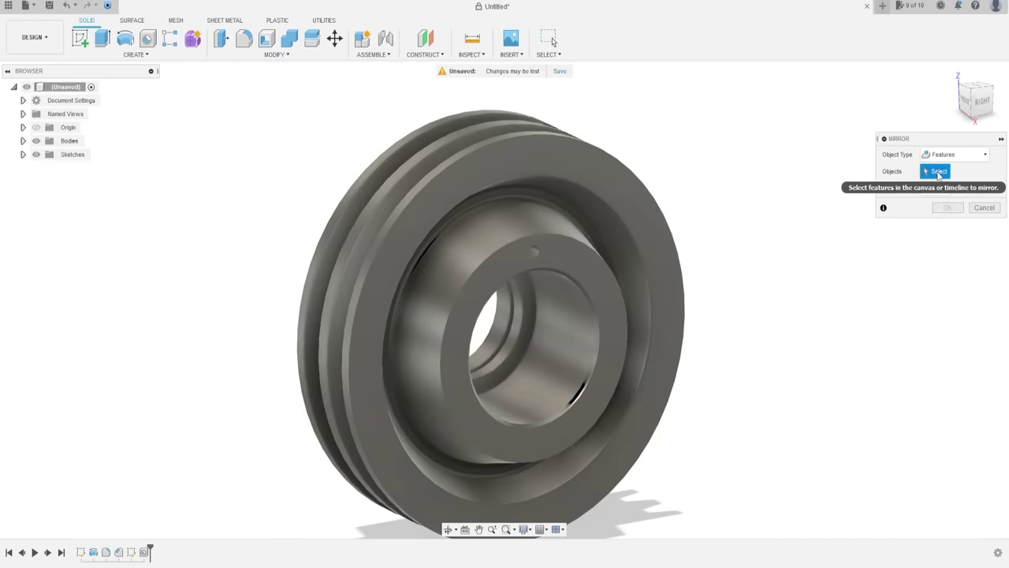
left_click(145, 552)
left_click(941, 188)
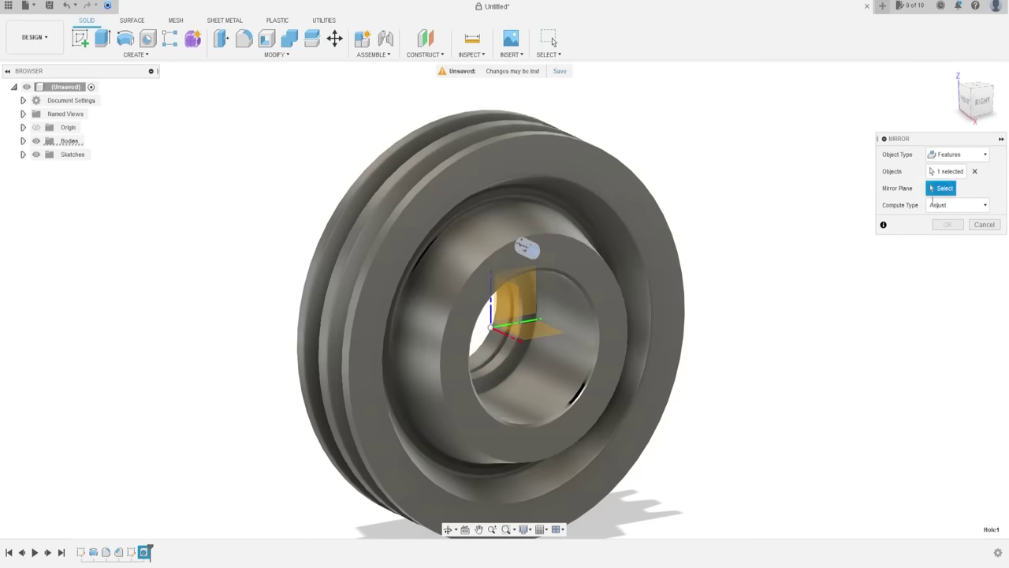
left_click(544, 337)
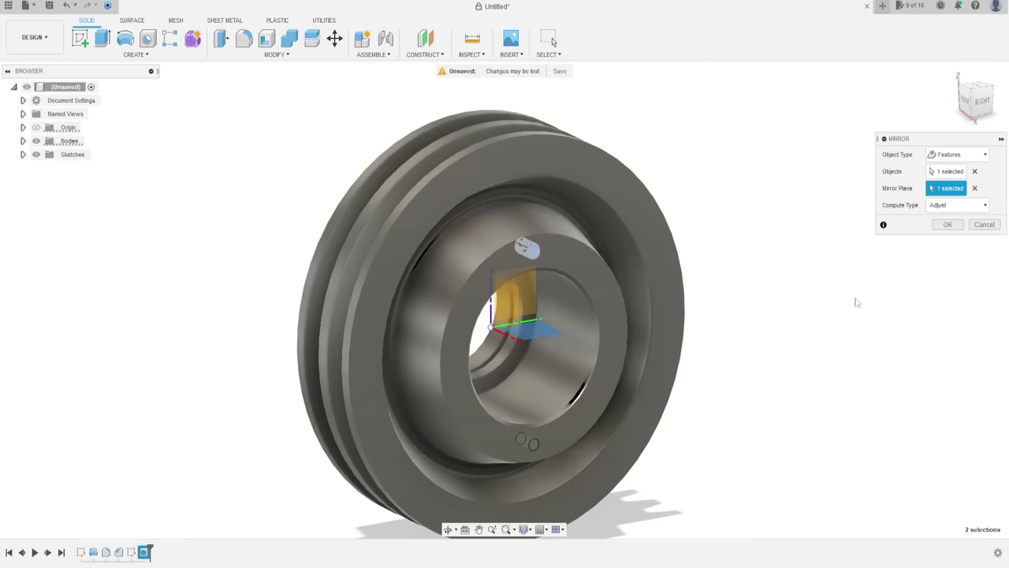
left_click(948, 225)
middle_click_drag(710, 316, 779, 274, "shift")
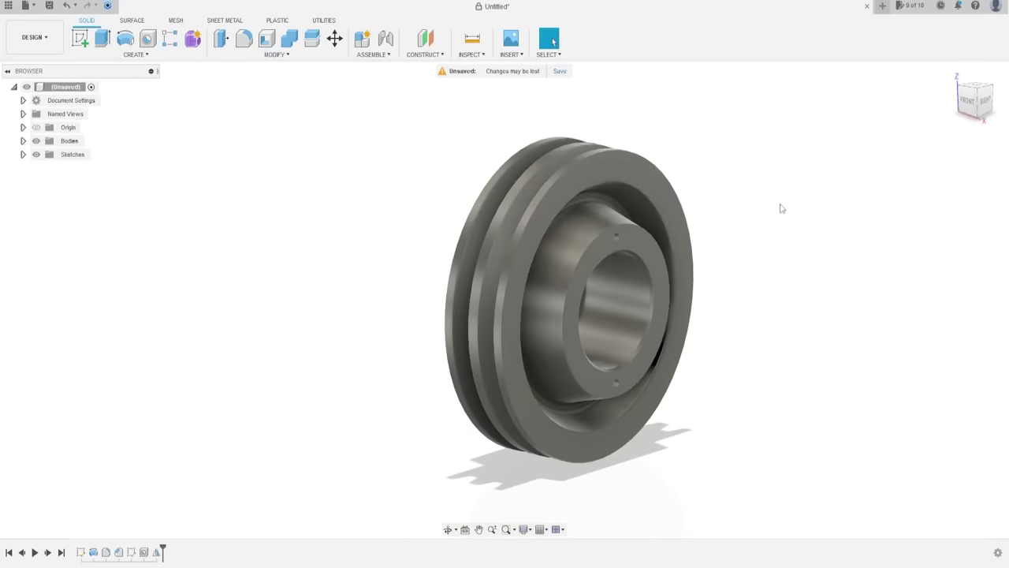